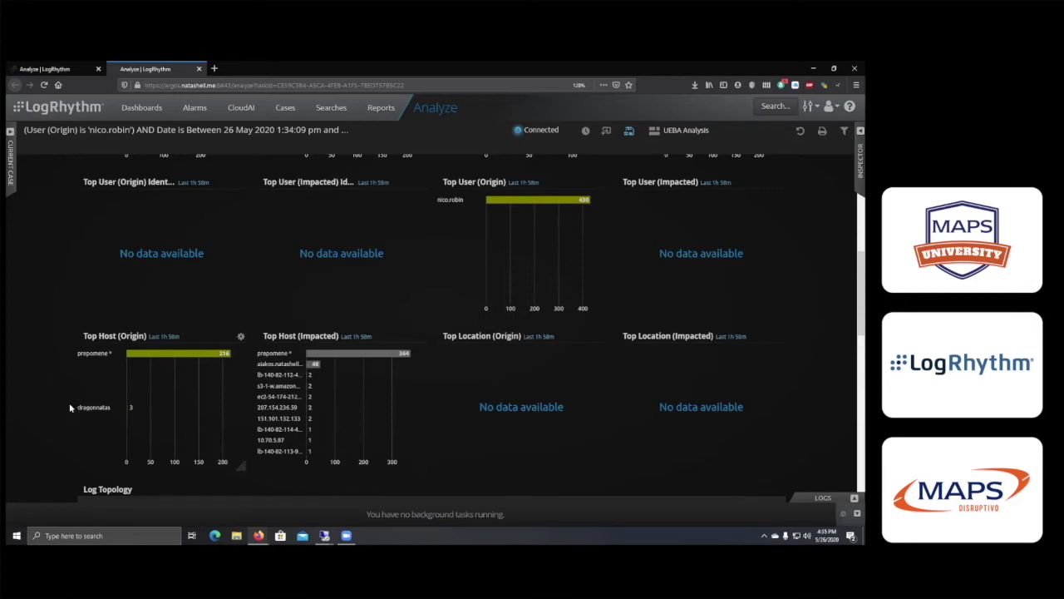
- Filter the dashboard to the origin host dragonnatas and review its classifications, common events, rules and log sources
{"action": "scroll", "coordinate": [72, 399], "scroll_direction": "up", "scroll_amount": 1}
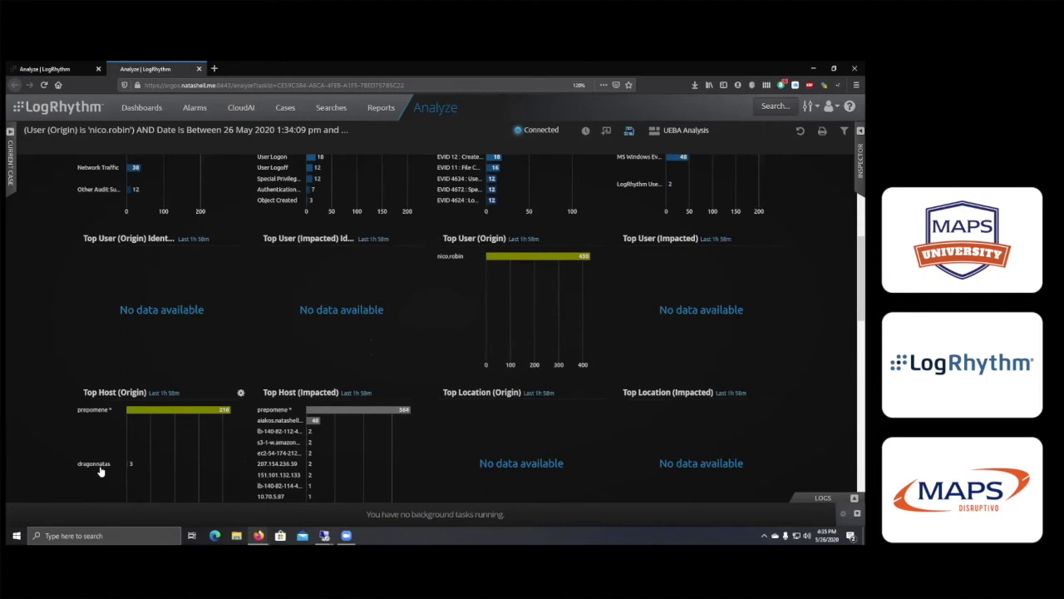
{"action": "left_click", "coordinate": [99, 469]}
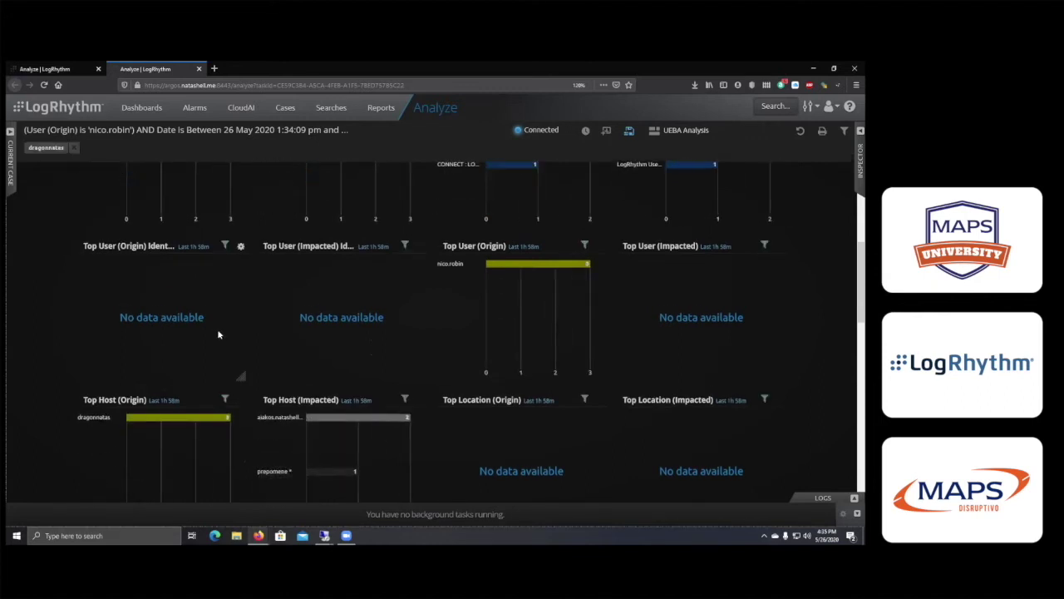
{"action": "scroll", "coordinate": [221, 335], "scroll_direction": "up", "scroll_amount": 3}
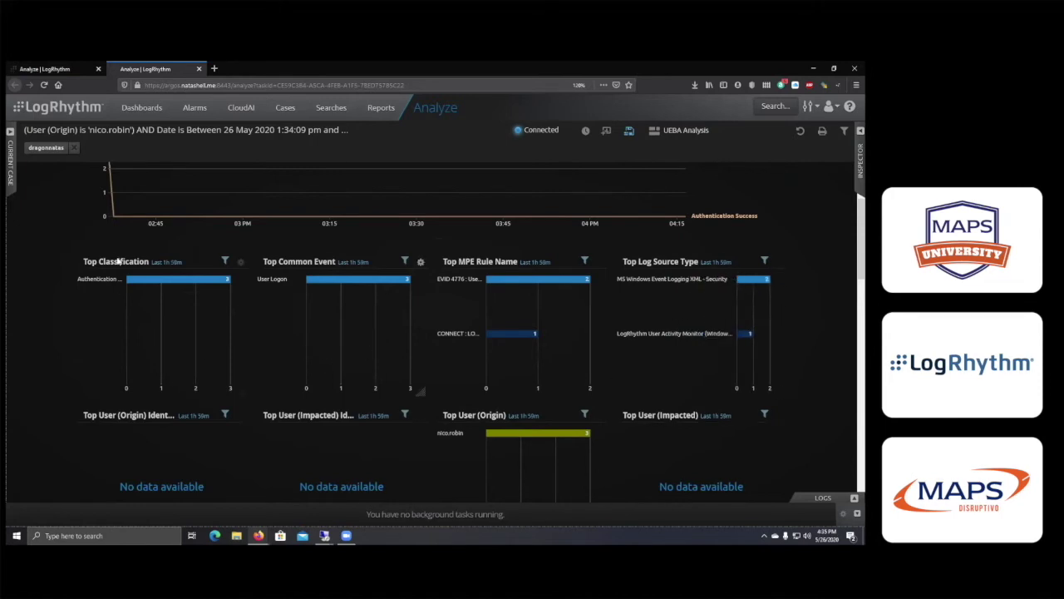
{"action": "scroll", "coordinate": [229, 307], "scroll_direction": "down", "scroll_amount": 3}
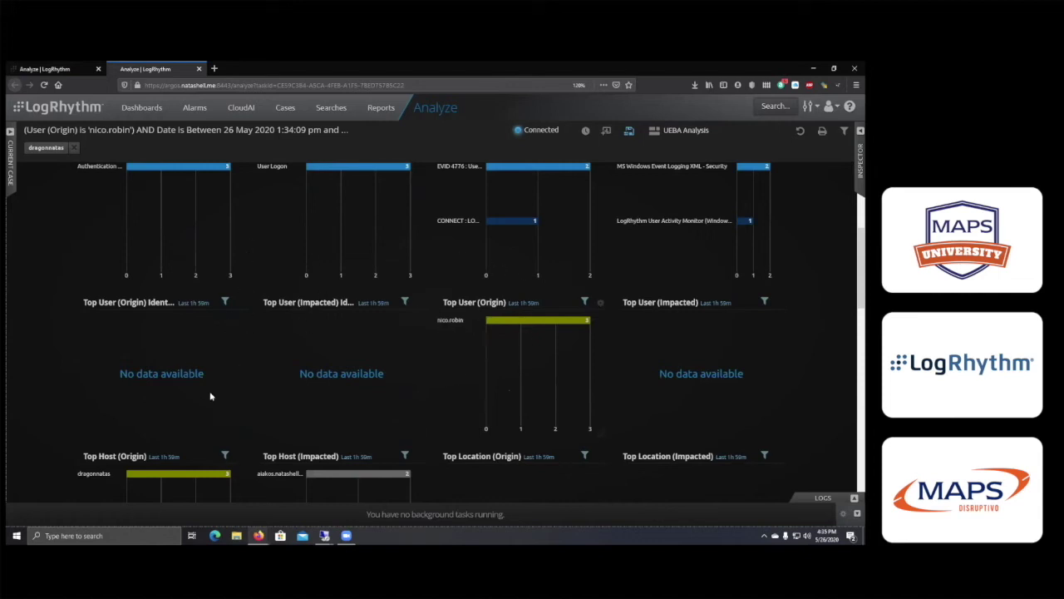
- Run a search for dragonnatas as Host (Origin or Impacted) from the host's inspector details
{"action": "left_click", "coordinate": [98, 475]}
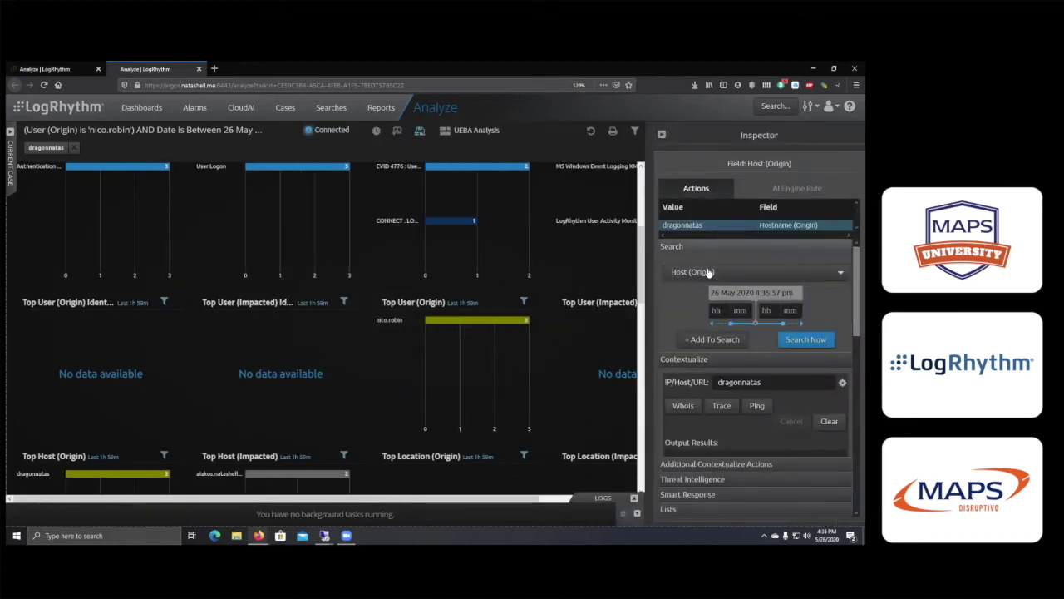
{"action": "left_click", "coordinate": [709, 274]}
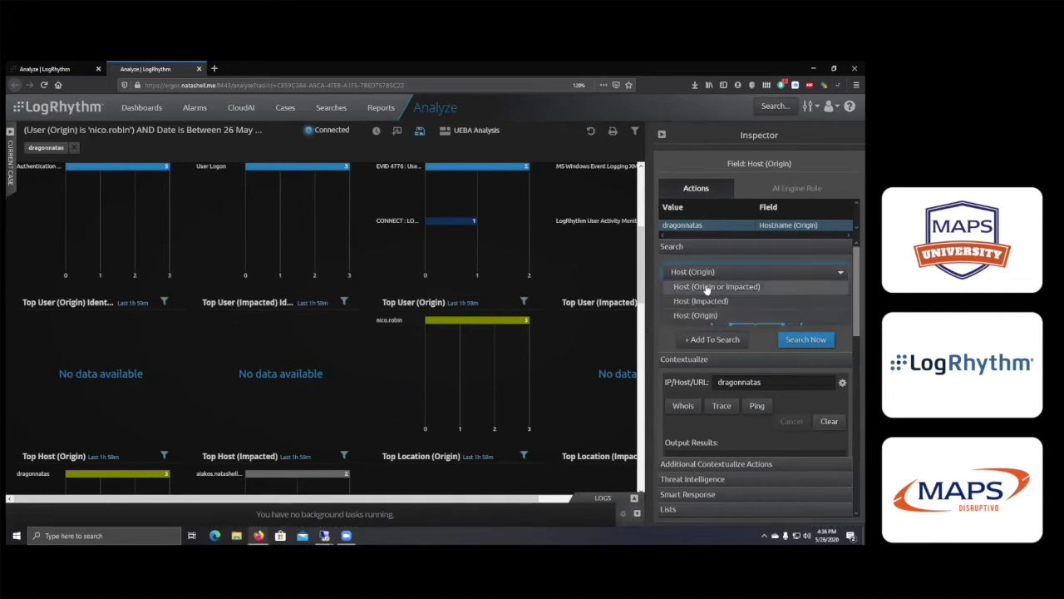
{"action": "left_click", "coordinate": [707, 287]}
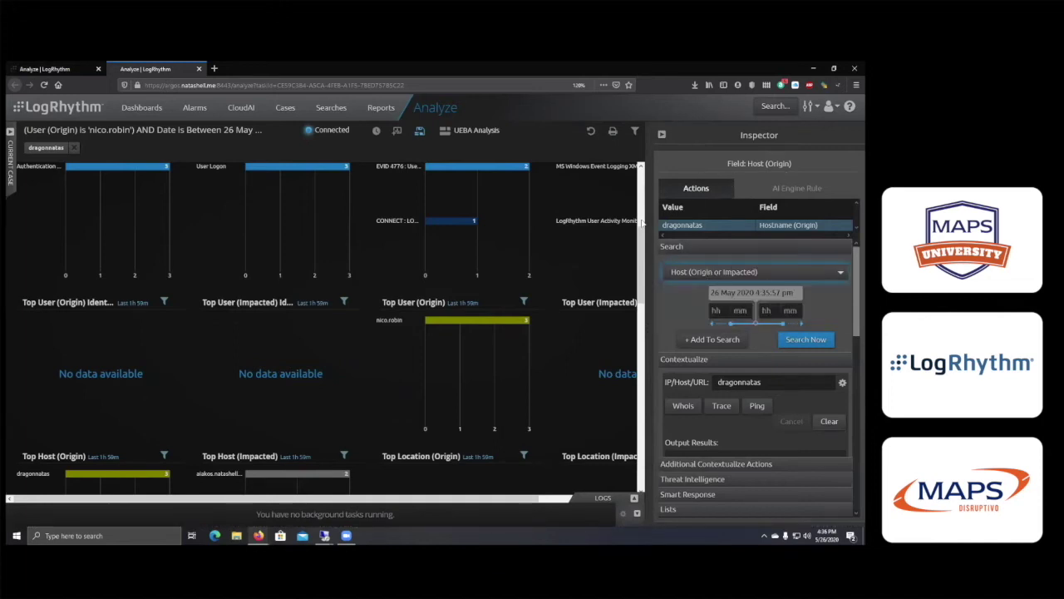
{"action": "left_click", "coordinate": [791, 337]}
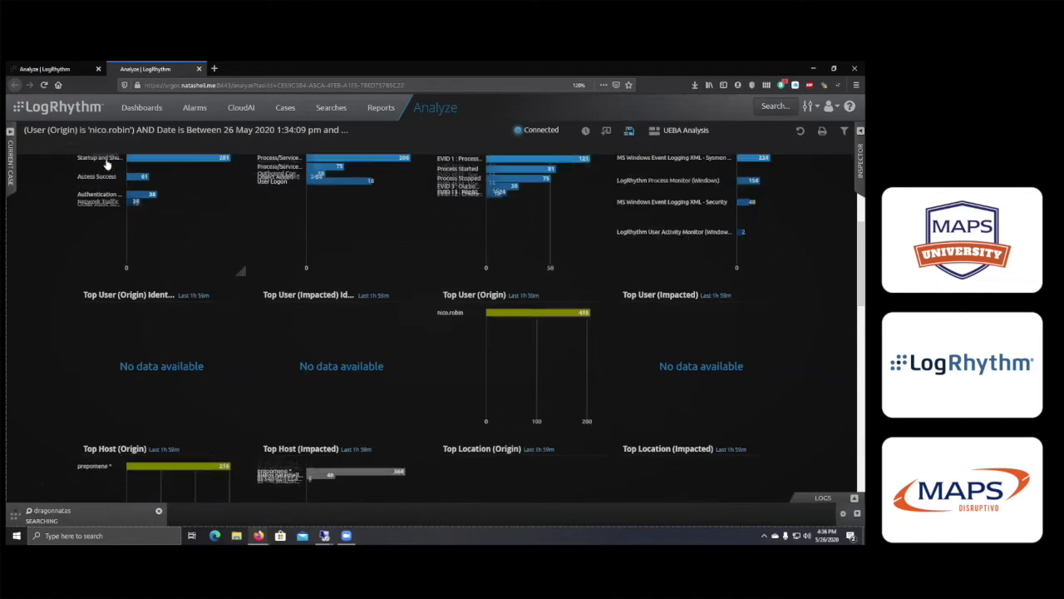
- Switch the analysis dashboard layout from UEBA Analysis to Sysmon - View
{"action": "scroll", "coordinate": [451, 254], "scroll_direction": "up", "scroll_amount": 1}
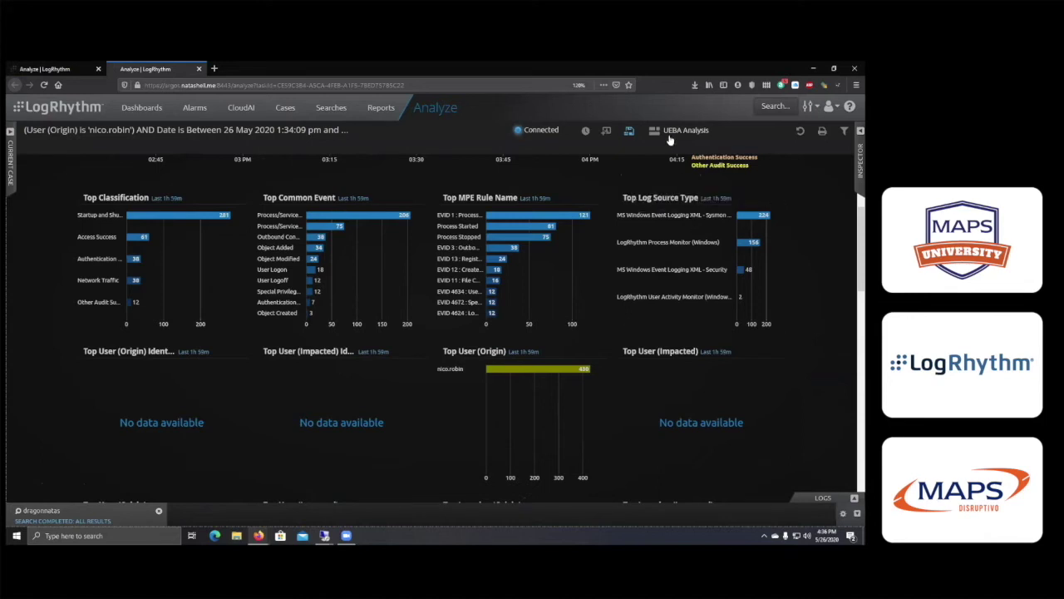
{"action": "left_click", "coordinate": [672, 133]}
{"action": "scroll", "coordinate": [714, 196], "scroll_direction": "down", "scroll_amount": 5}
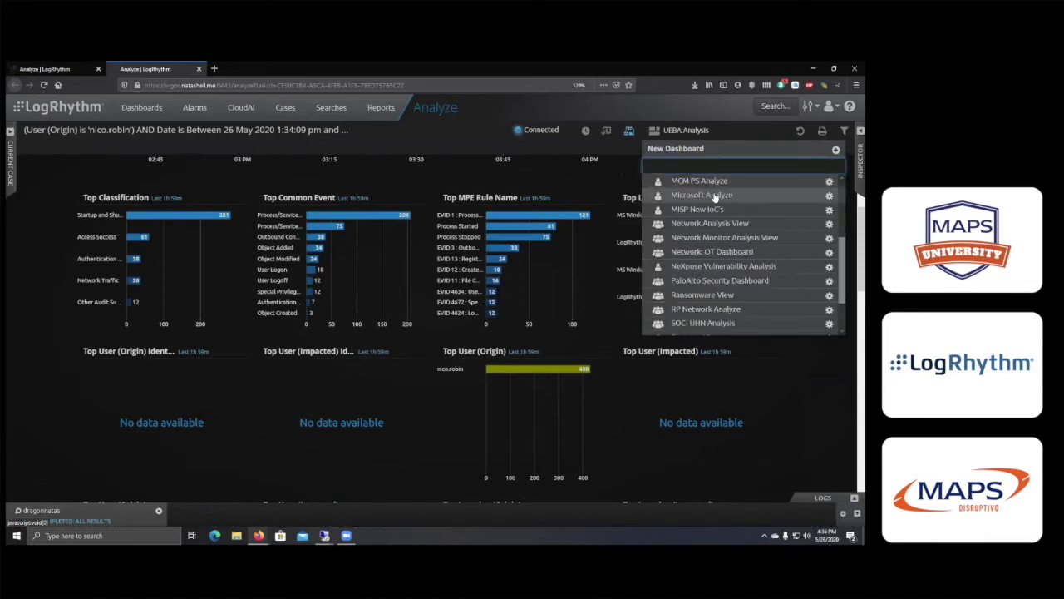
{"action": "scroll", "coordinate": [713, 196], "scroll_direction": "down", "scroll_amount": 2}
{"action": "left_click", "coordinate": [694, 287]}
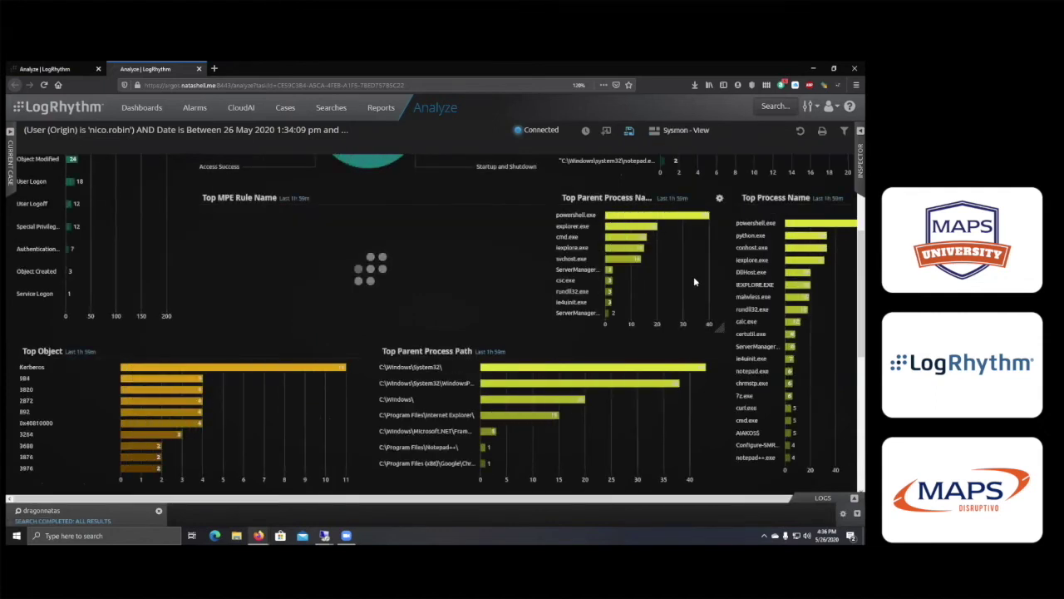
- Examine the full command lines in the Top Command chart and the parent process names
{"action": "scroll", "coordinate": [598, 356], "scroll_direction": "up", "scroll_amount": 3}
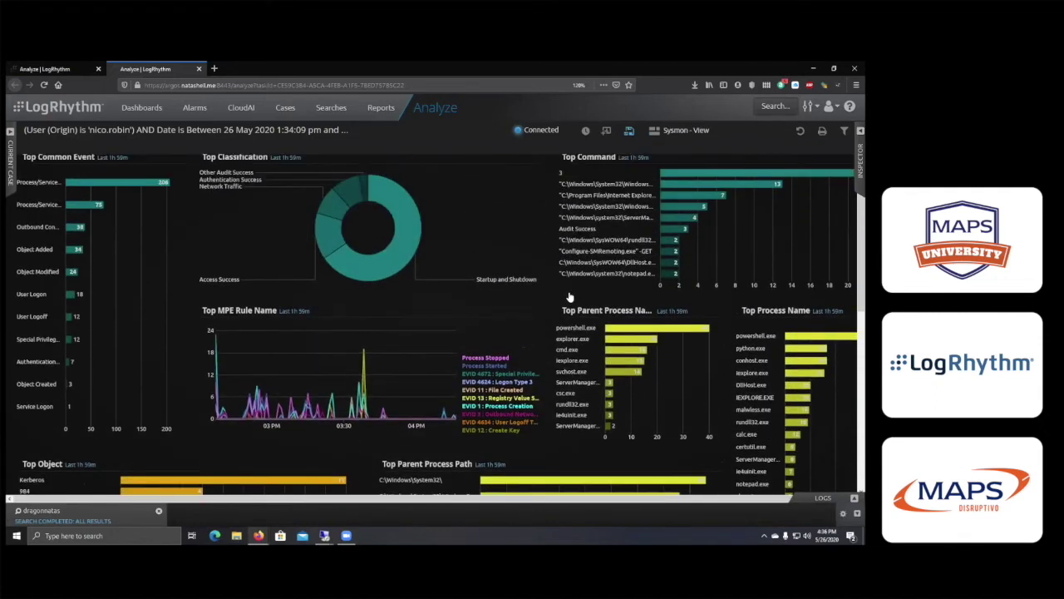
{"action": "scroll", "coordinate": [570, 297], "scroll_direction": "up", "scroll_amount": 2}
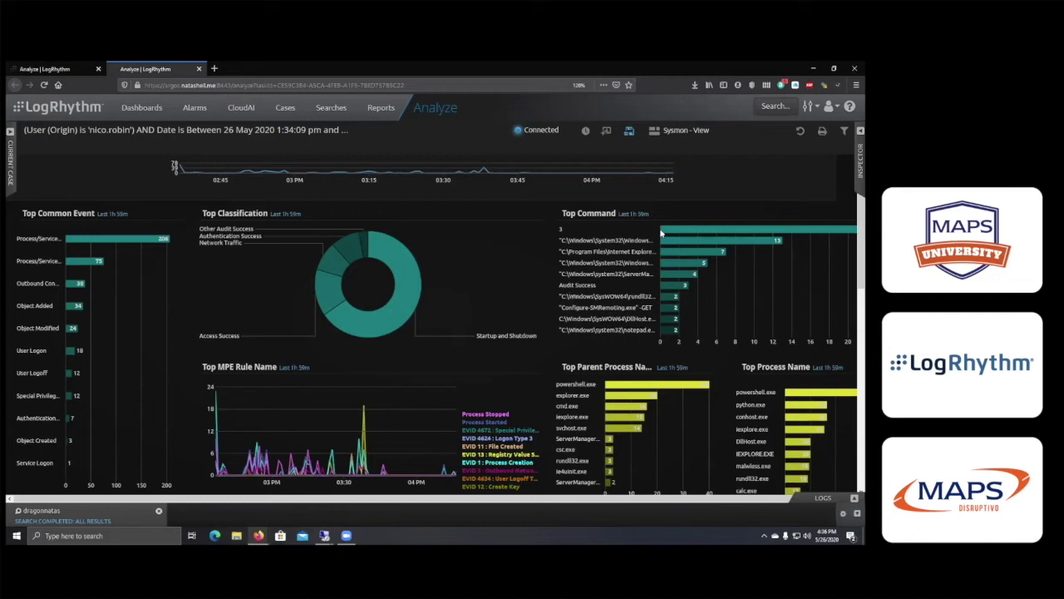
{"action": "left_click", "coordinate": [790, 226]}
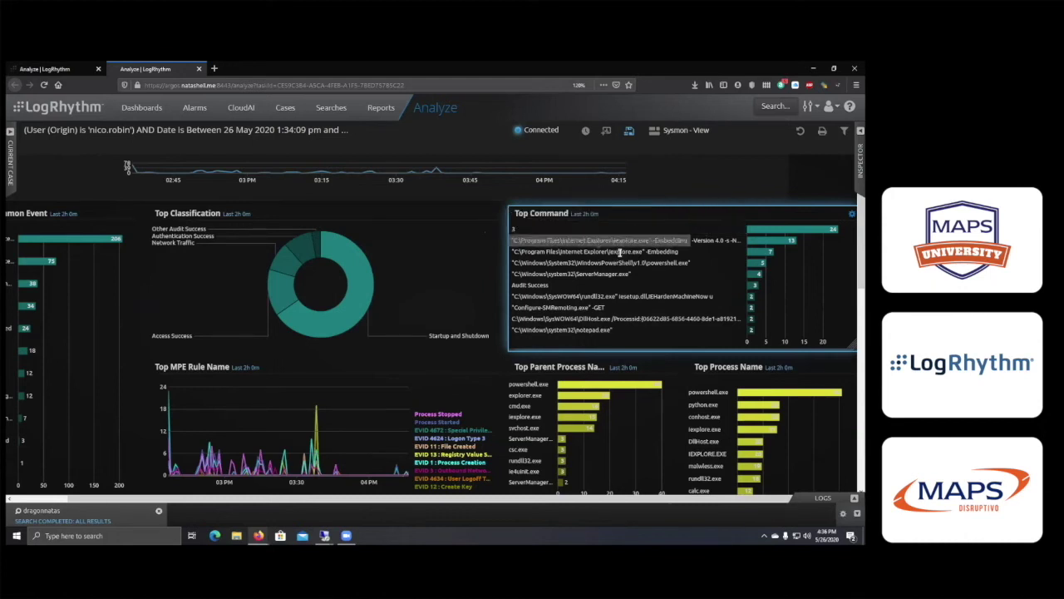
{"action": "scroll", "coordinate": [565, 274], "scroll_direction": "down", "scroll_amount": 5}
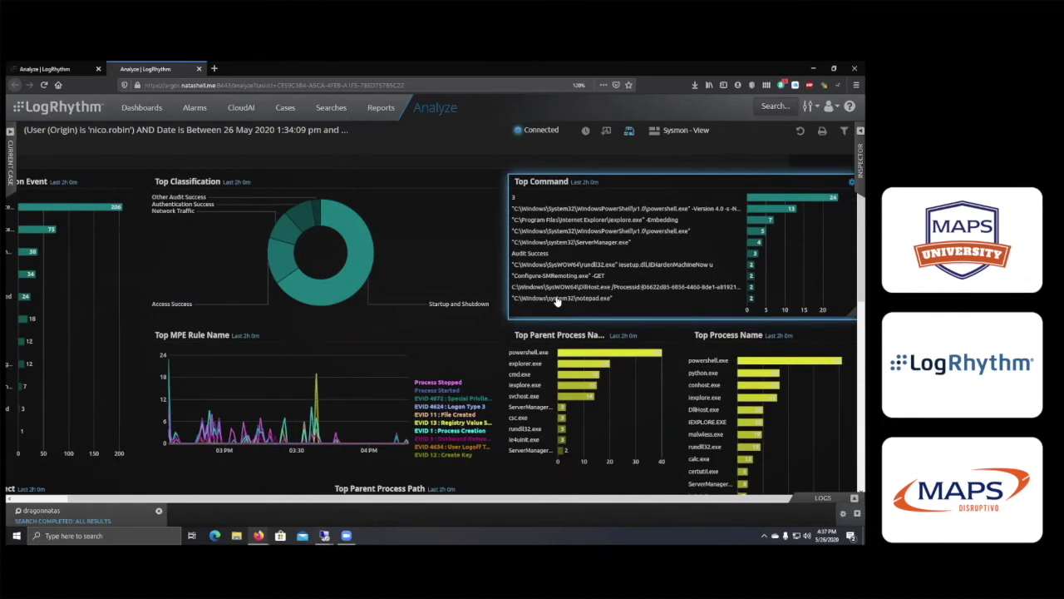
{"action": "scroll", "coordinate": [557, 262], "scroll_direction": "up", "scroll_amount": 2}
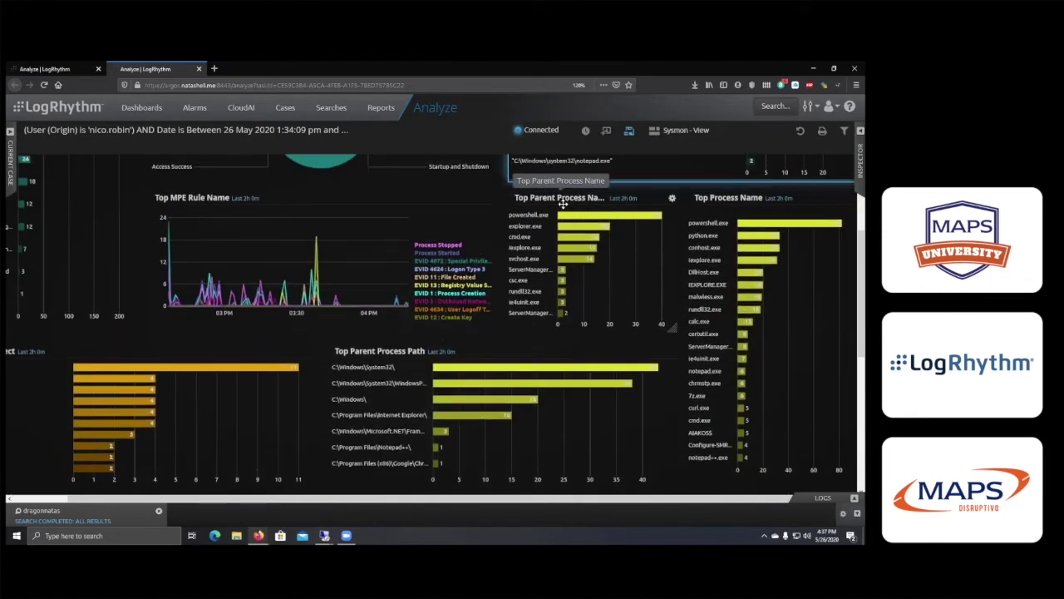
- Filter the dashboard to parent process powershell.exe and review its commands, child processes and file hashes
{"action": "left_click", "coordinate": [536, 216]}
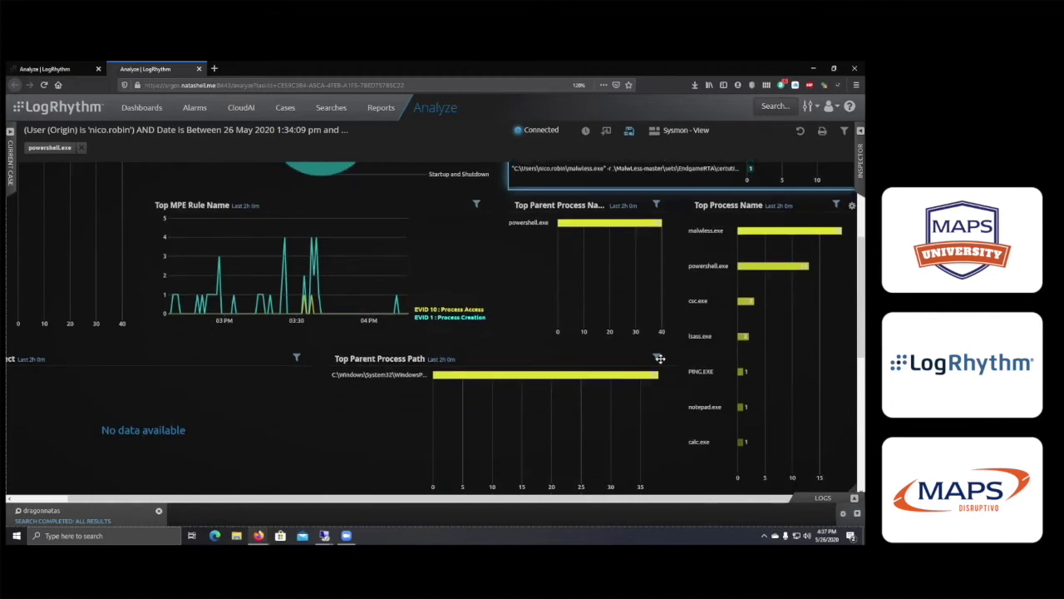
{"action": "scroll", "coordinate": [661, 362], "scroll_direction": "down", "scroll_amount": 3}
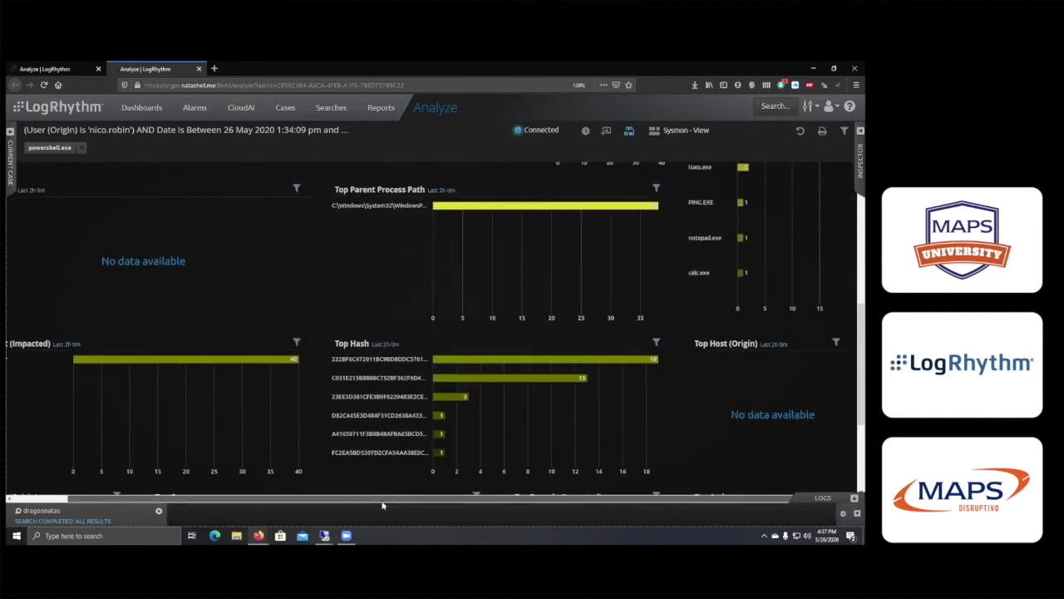
{"action": "scroll", "coordinate": [390, 492], "scroll_direction": "left", "scroll_amount": 1}
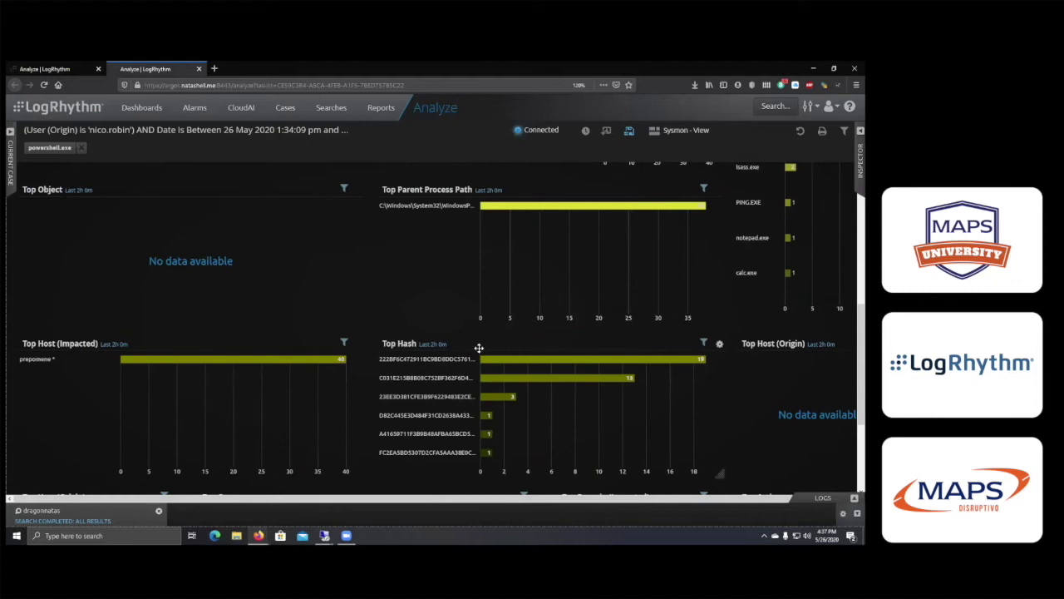
{"action": "scroll", "coordinate": [479, 347], "scroll_direction": "up", "scroll_amount": 5}
{"action": "scroll", "coordinate": [479, 352], "scroll_direction": "up", "scroll_amount": 2}
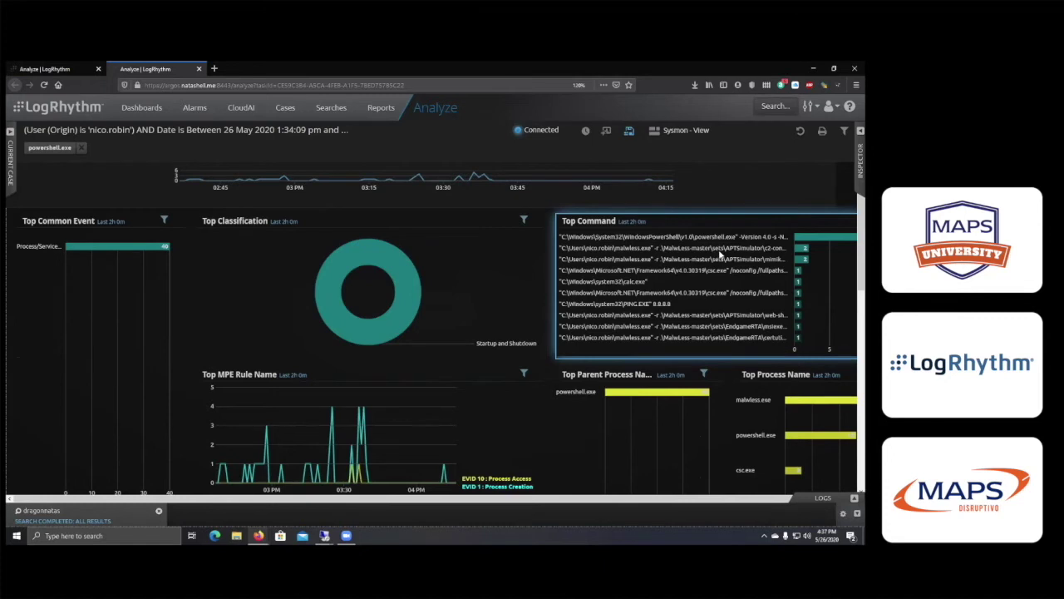
{"action": "scroll", "coordinate": [725, 266], "scroll_direction": "down", "scroll_amount": 4}
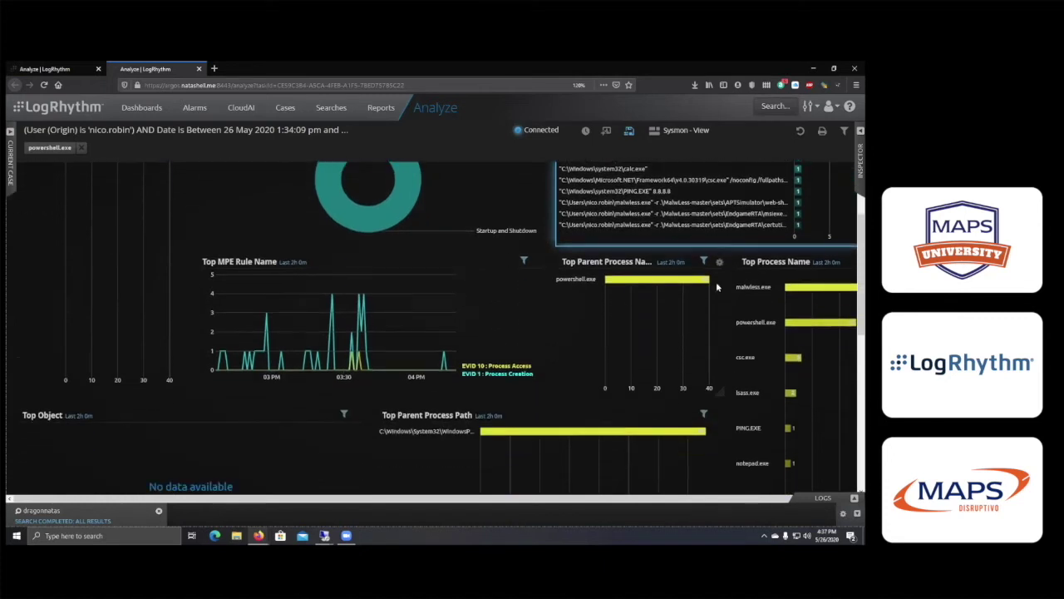
{"action": "scroll", "coordinate": [730, 281], "scroll_direction": "down", "scroll_amount": 6}
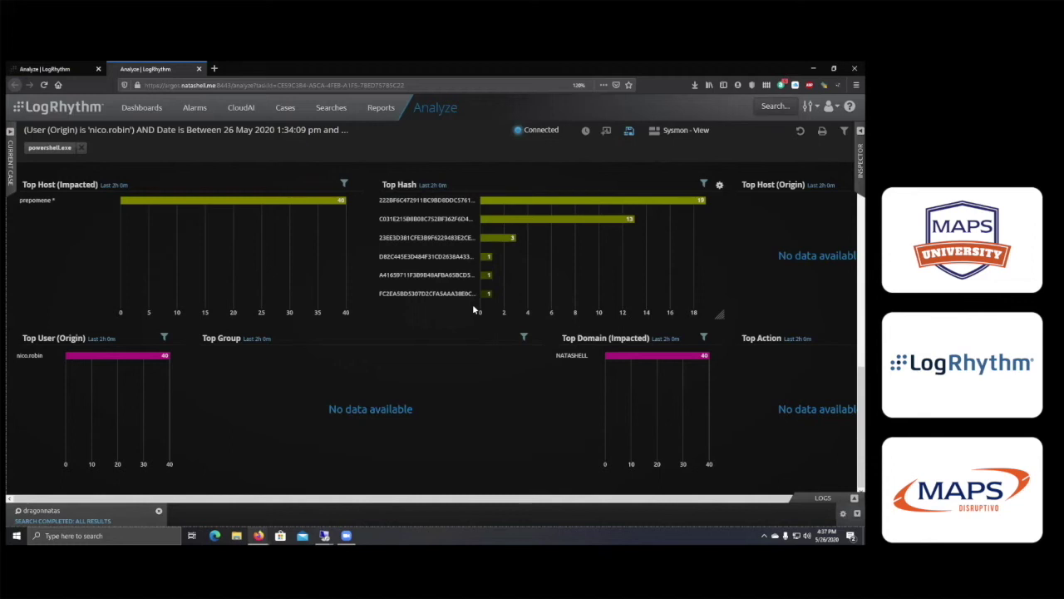
- Inspect the most frequent hash in Top Hash, open its VirusTotal lookup, and return to the LogRhythm analysis
{"action": "left_click", "coordinate": [413, 202]}
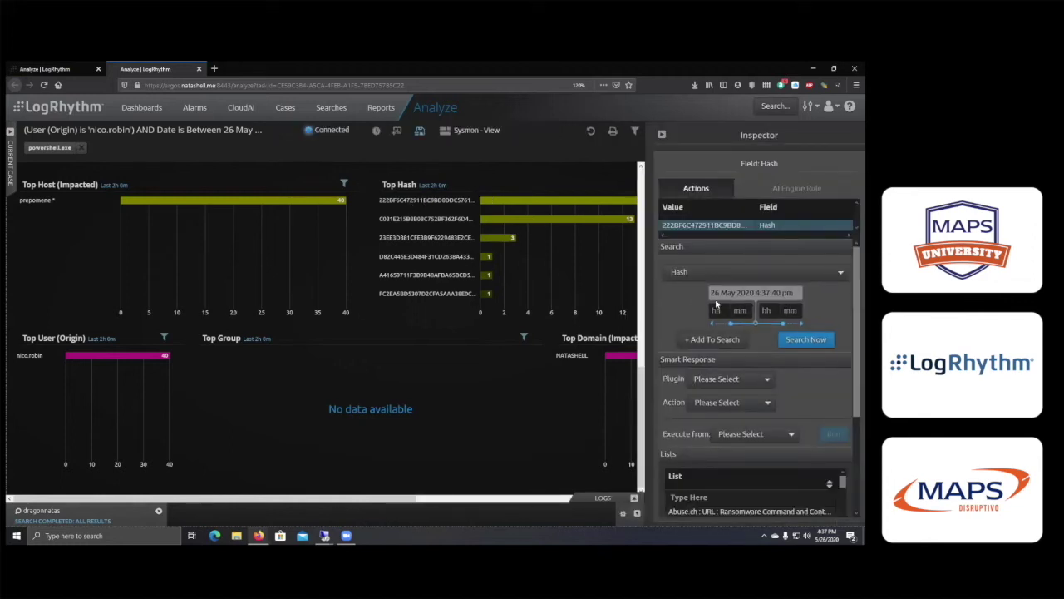
{"action": "scroll", "coordinate": [716, 305], "scroll_direction": "down", "scroll_amount": 1}
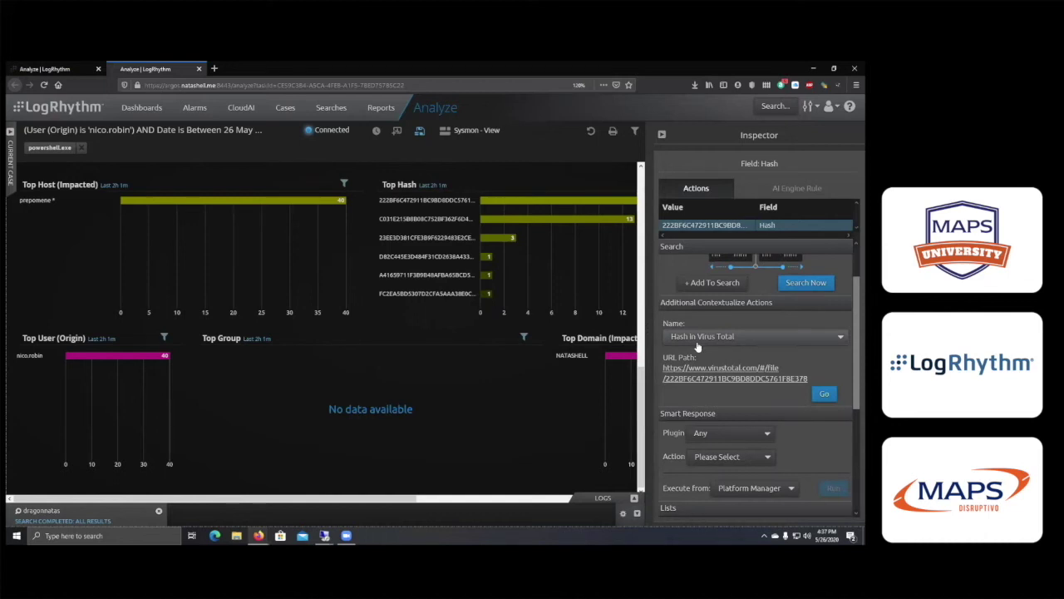
{"action": "left_click", "coordinate": [731, 376]}
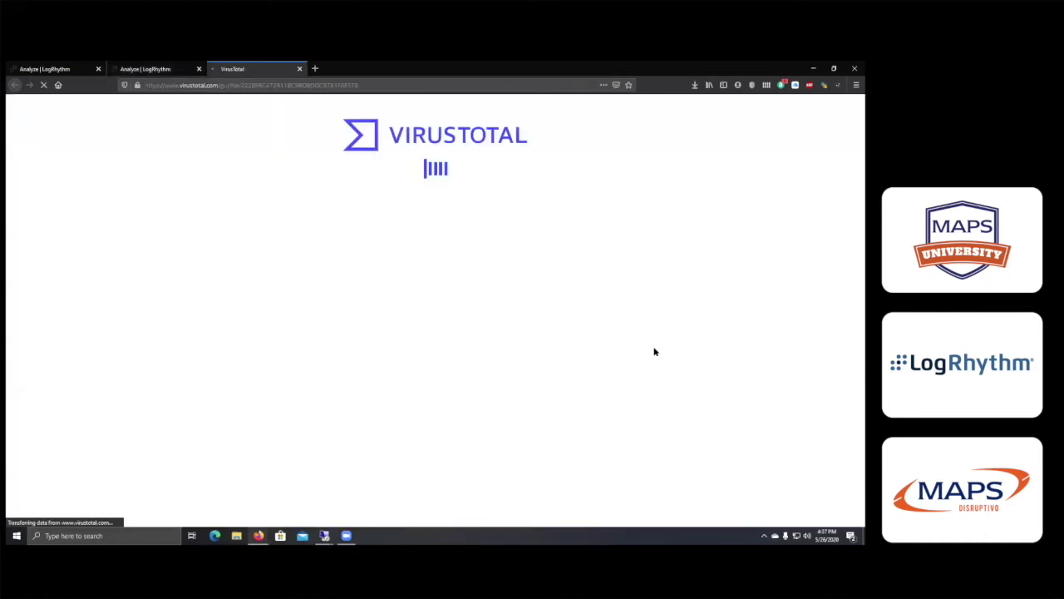
{"action": "left_click", "coordinate": [145, 69]}
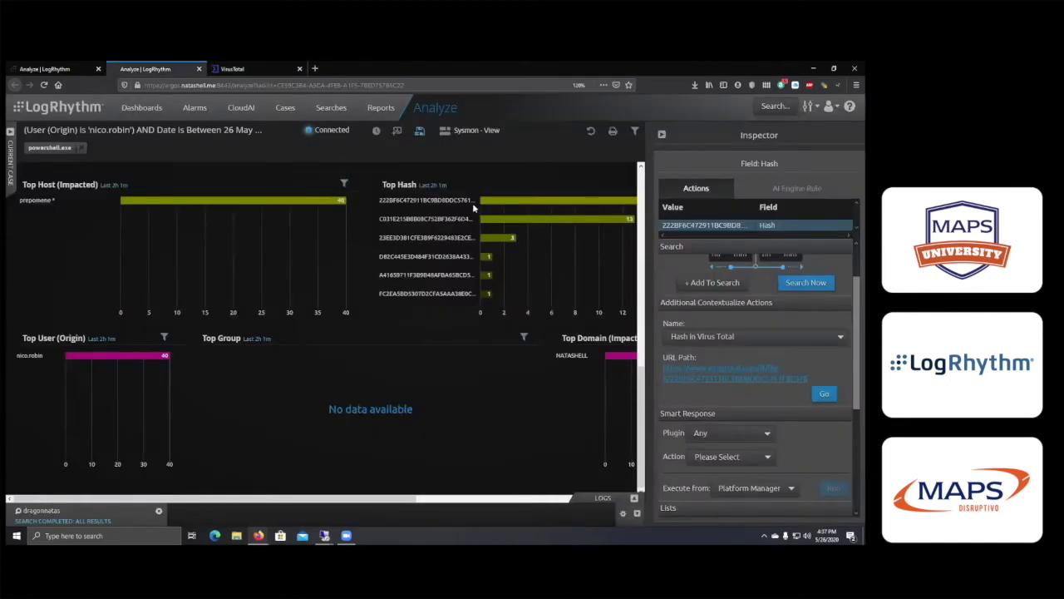
- Keep Hash in Virus Total as the contextualize action and choose the VirusTotal Smart Response plugin with Get File Hash Report
{"action": "left_click", "coordinate": [744, 336]}
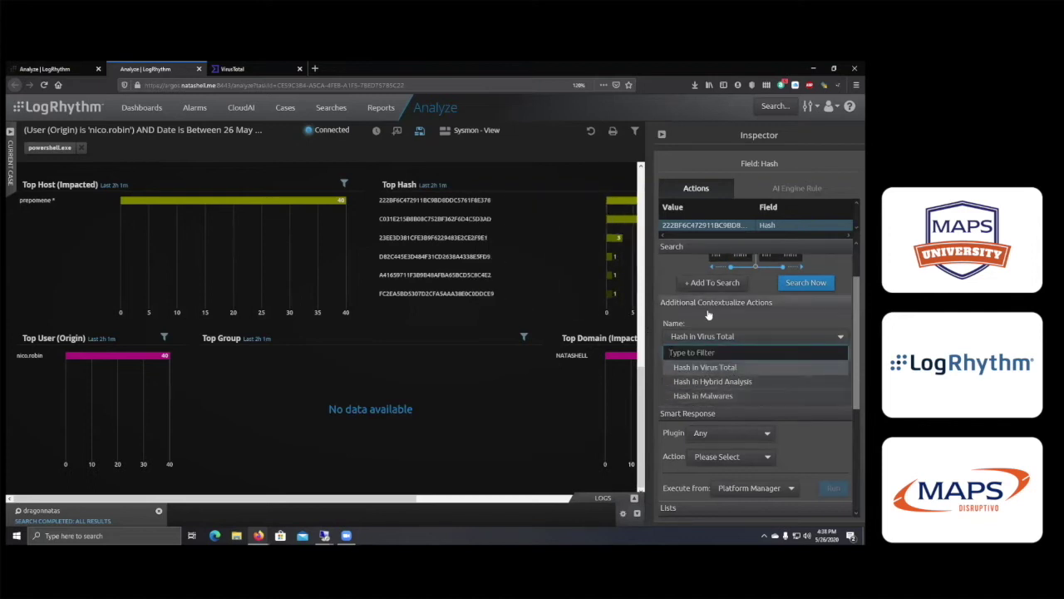
{"action": "left_click", "coordinate": [705, 366]}
{"action": "left_click", "coordinate": [740, 434]}
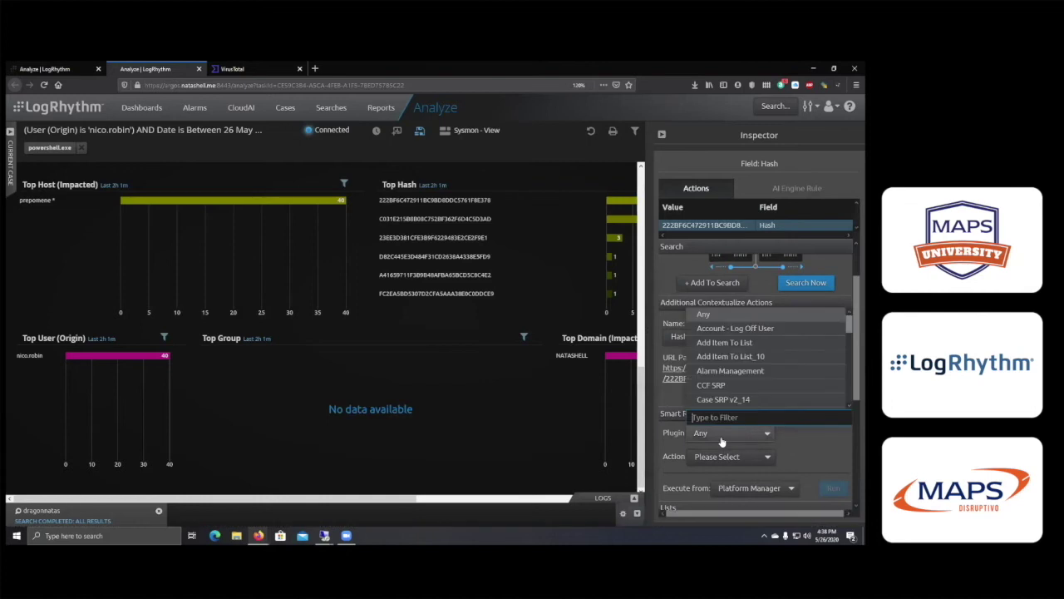
{"action": "type", "text": "vir"}
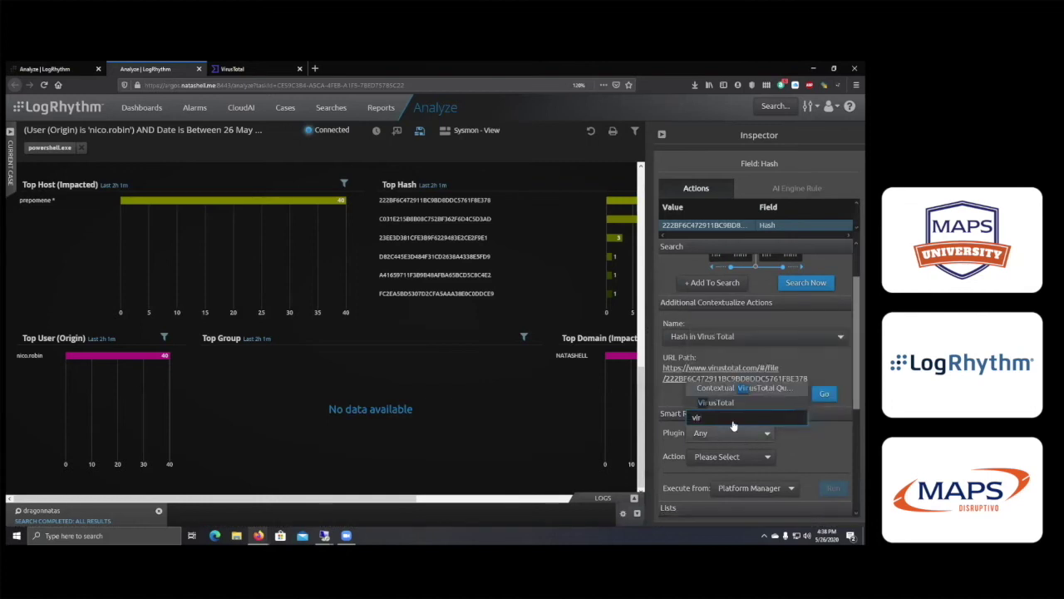
{"action": "left_click", "coordinate": [734, 403]}
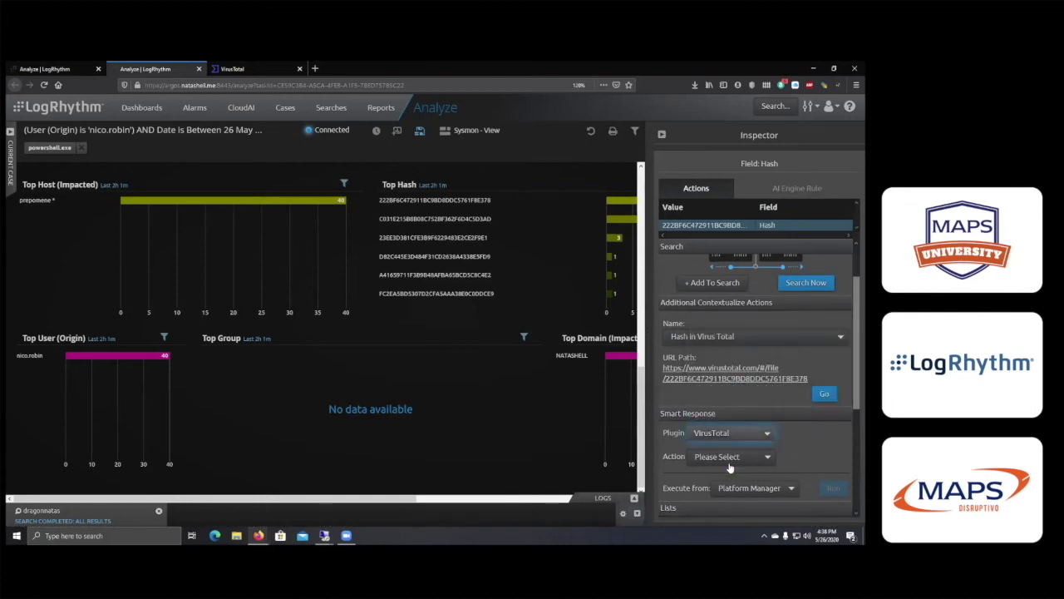
{"action": "left_click", "coordinate": [735, 458]}
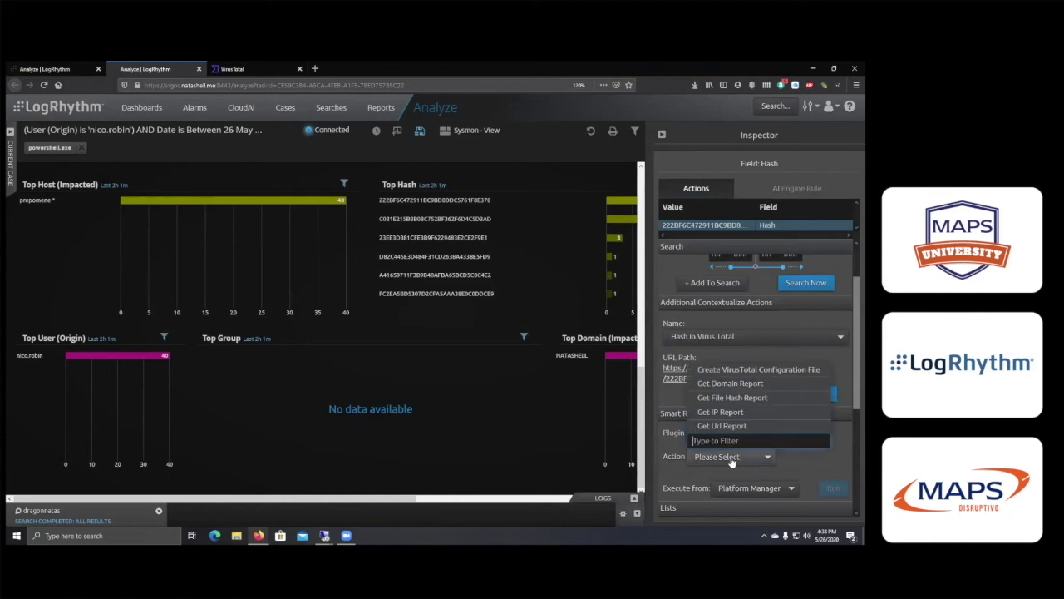
{"action": "left_click", "coordinate": [731, 398]}
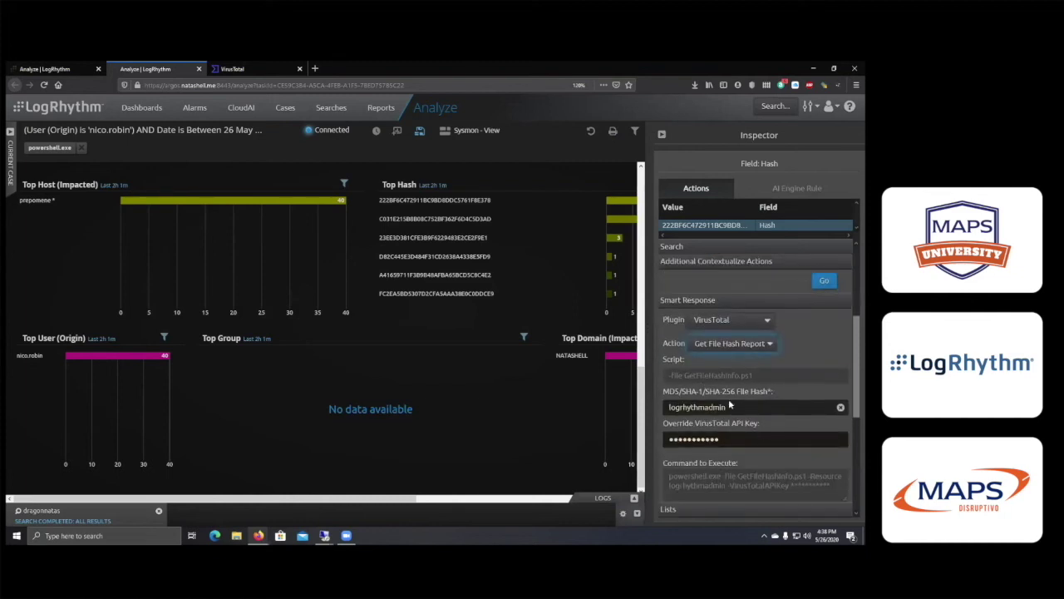
- Set the file hash to the suggested value 222BF6C472911BC9BD8DDC5761F8E378 and clear the prefilled VirusTotal API key override
{"action": "double_click", "coordinate": [741, 407]}
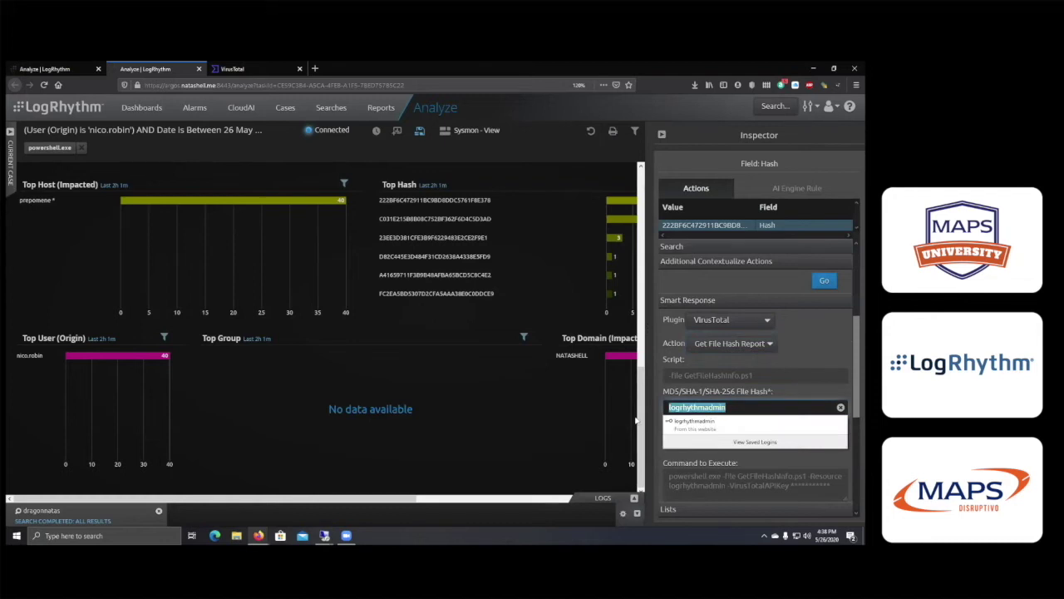
{"action": "key", "text": "BackSpace"}
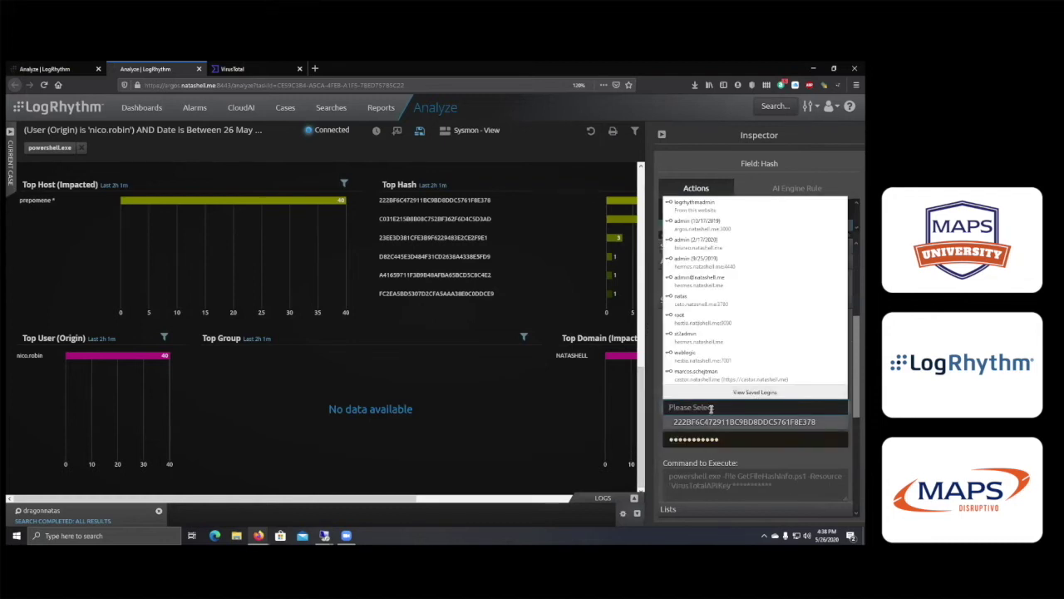
{"action": "left_click", "coordinate": [717, 422]}
{"action": "left_click", "coordinate": [720, 438]}
{"action": "key", "text": "BackSpace"}
{"action": "key", "text": "BackSpace"}
{"action": "key", "text": "BackSpace"}
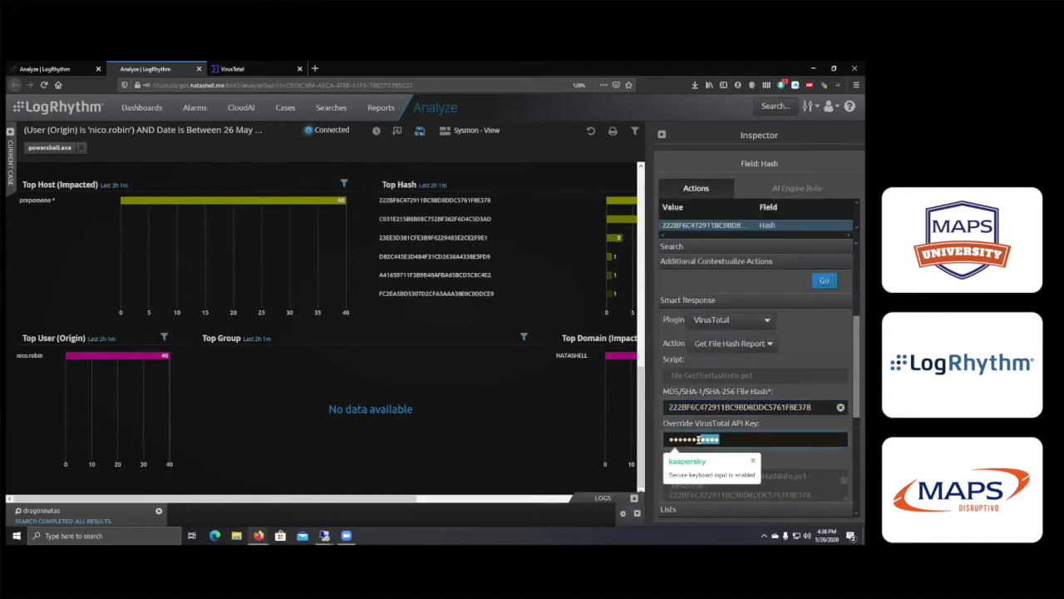
{"action": "key", "text": "BackSpace"}
{"action": "key", "text": "BackSpace"}
{"action": "key", "text": "BackSpace"}
{"action": "key", "text": "BackSpace"}
{"action": "key", "text": "BackSpace"}
{"action": "key", "text": "BackSpace"}
{"action": "key", "text": "BackSpace"}
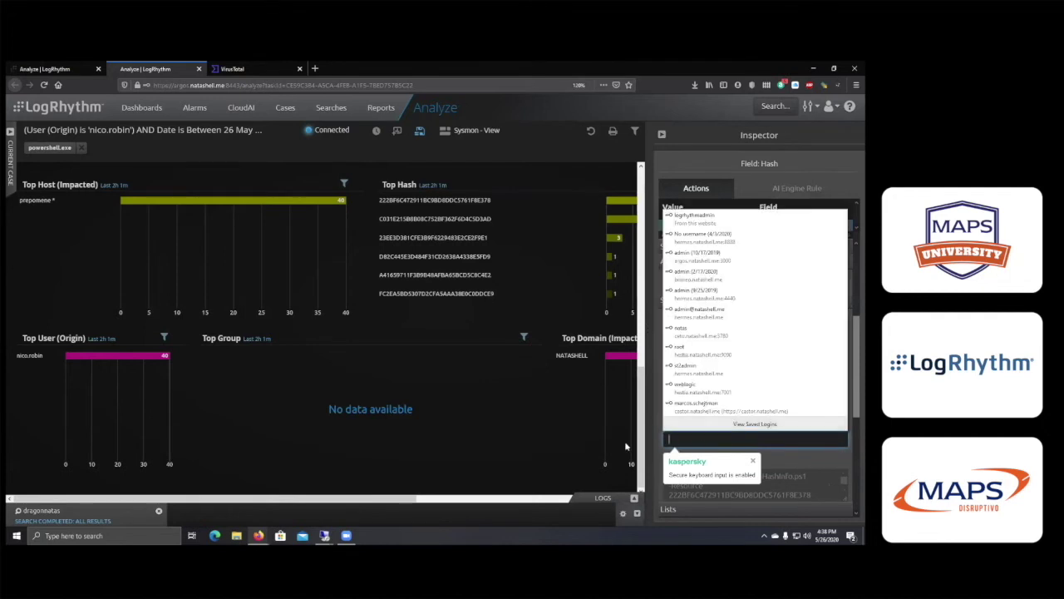
- Run the Get File Hash Report action from Platform Manager and examine its error text and output results
{"action": "left_click", "coordinate": [822, 461]}
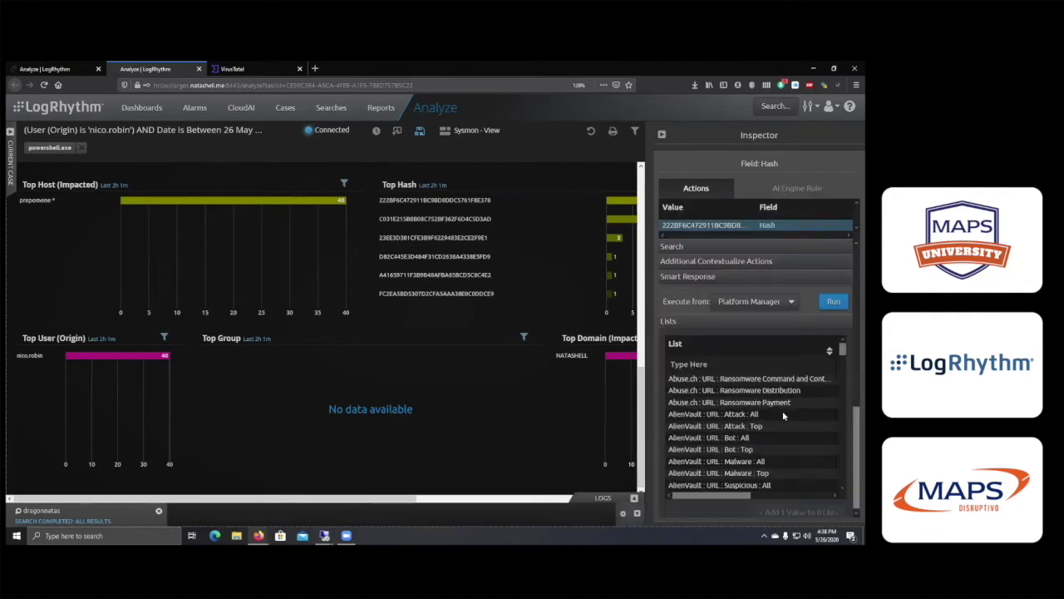
{"action": "left_click", "coordinate": [833, 298]}
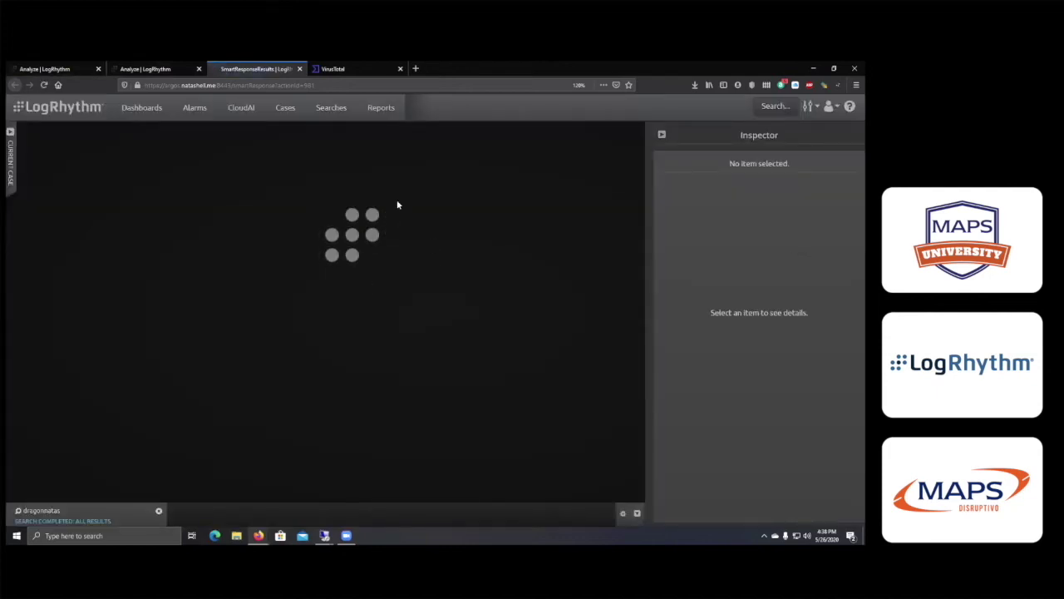
{"action": "left_click", "coordinate": [663, 135]}
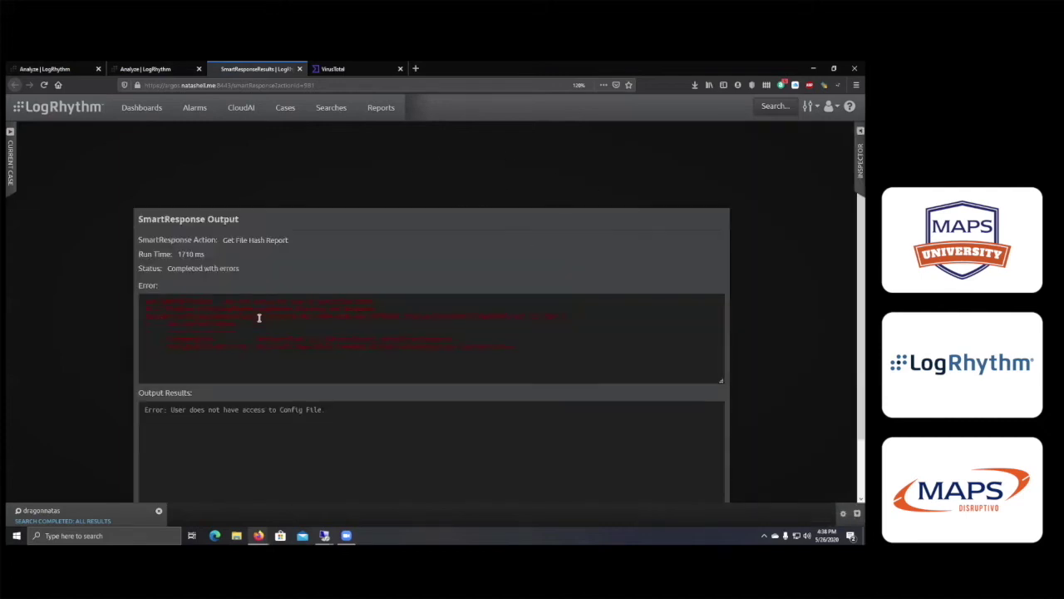
{"action": "left_click_drag", "start_coordinate": [226, 310], "coordinate": [335, 308]}
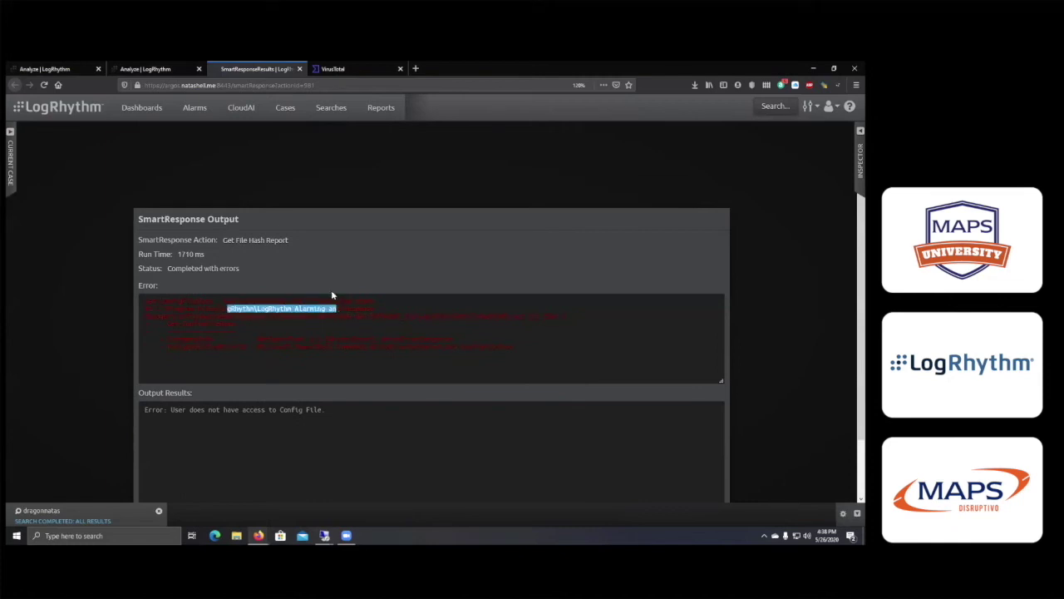
- Collapse the Inspector on the filtered PowerShell analysis and return to the SmartResponse output
{"action": "left_click", "coordinate": [165, 72]}
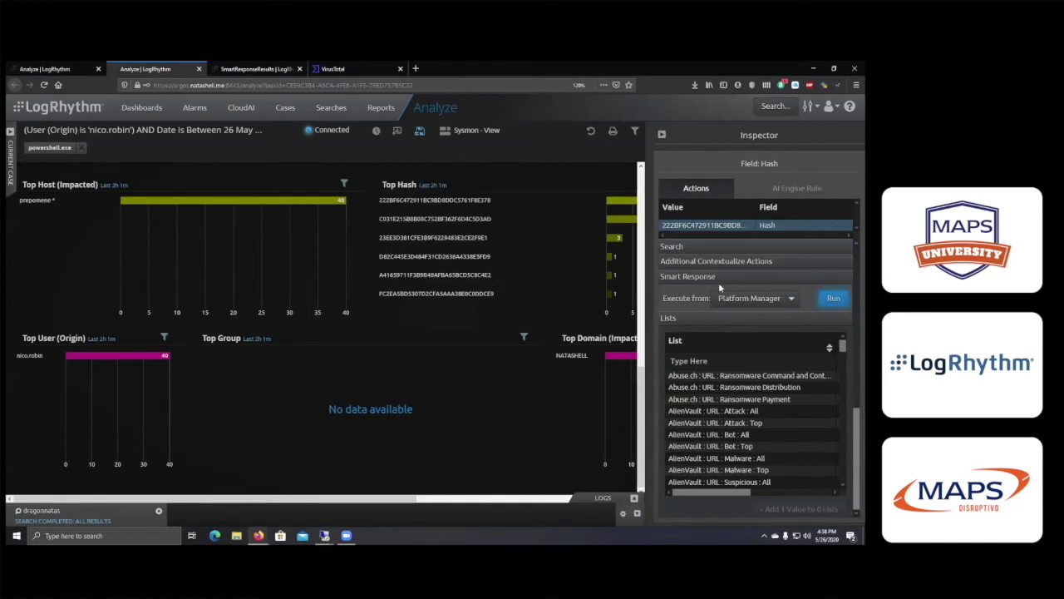
{"action": "left_click", "coordinate": [662, 135]}
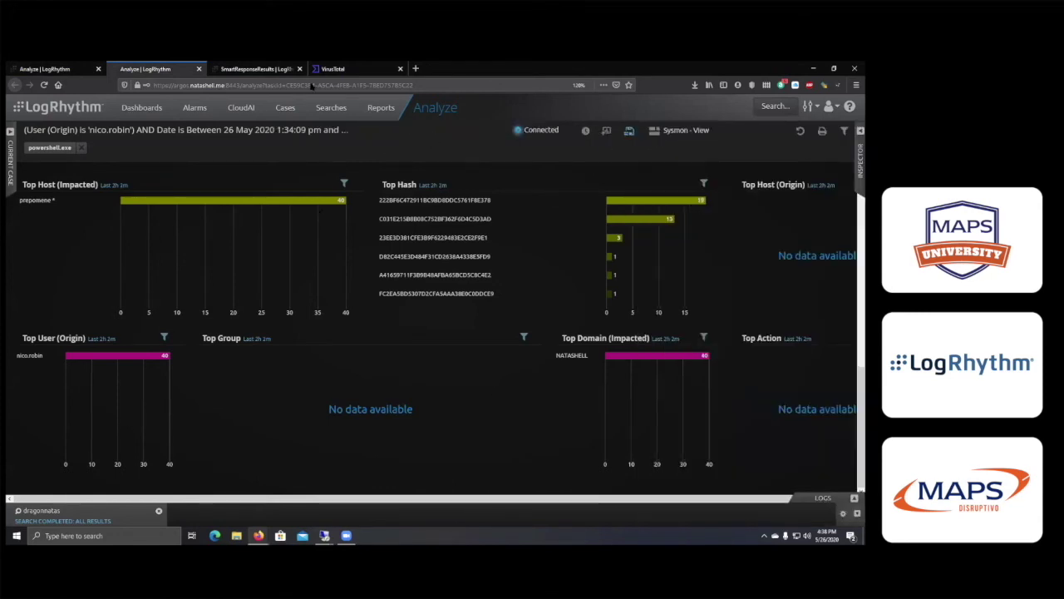
{"action": "left_click", "coordinate": [258, 69]}
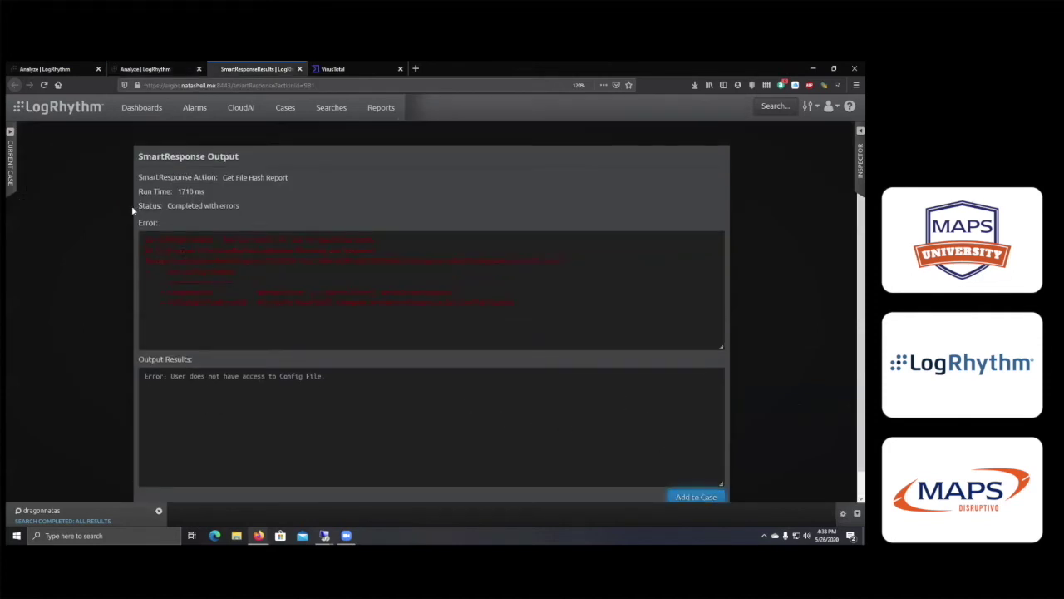
- Remove the powershell.exe filter from the analysis and filter the dashboard to the process malwless.exe
{"action": "left_click", "coordinate": [146, 69]}
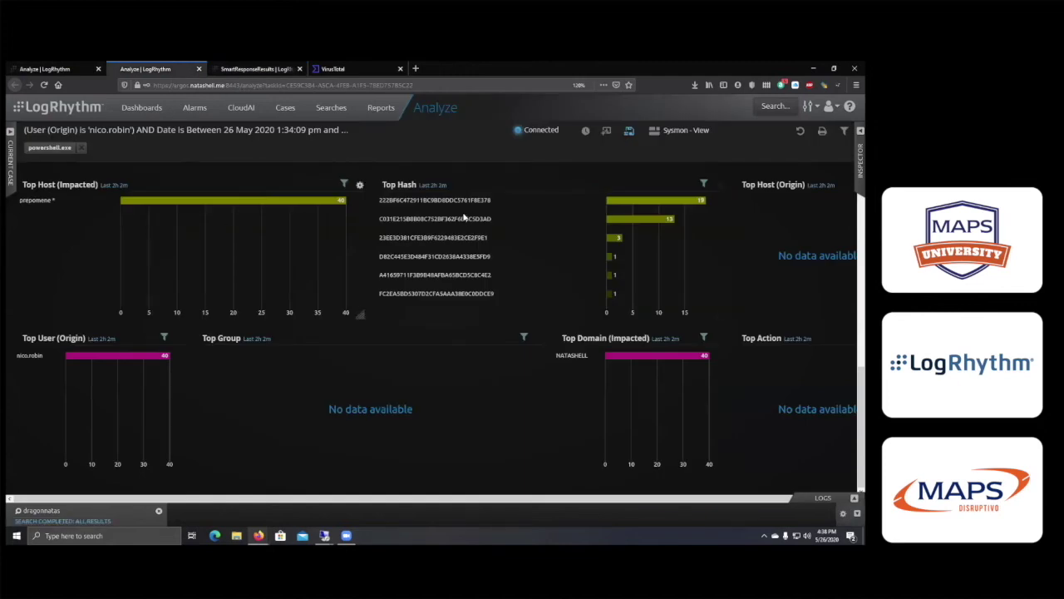
{"action": "scroll", "coordinate": [274, 191], "scroll_direction": "up", "scroll_amount": 2}
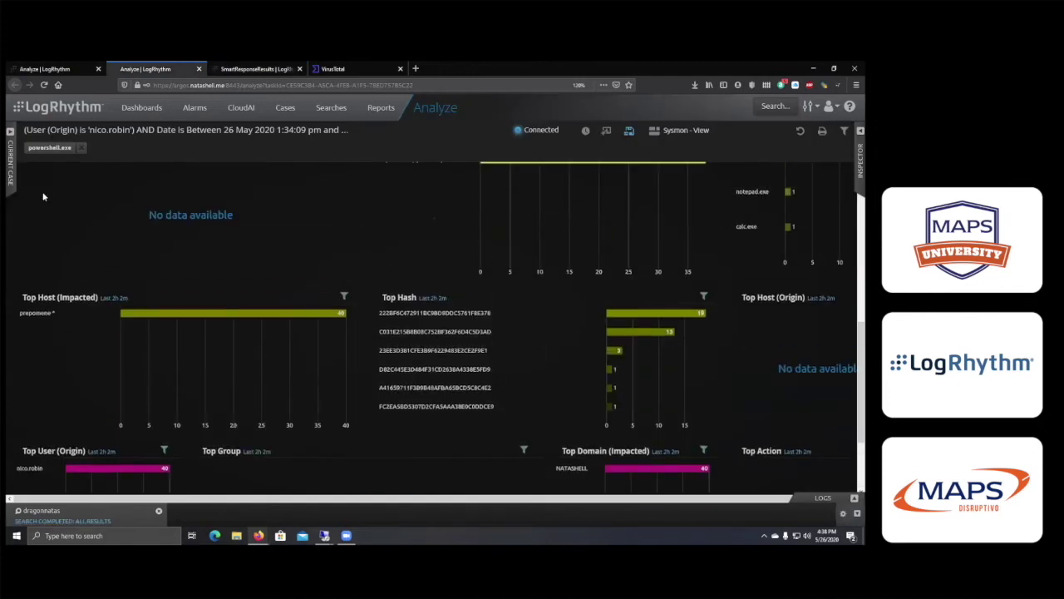
{"action": "left_click", "coordinate": [81, 147]}
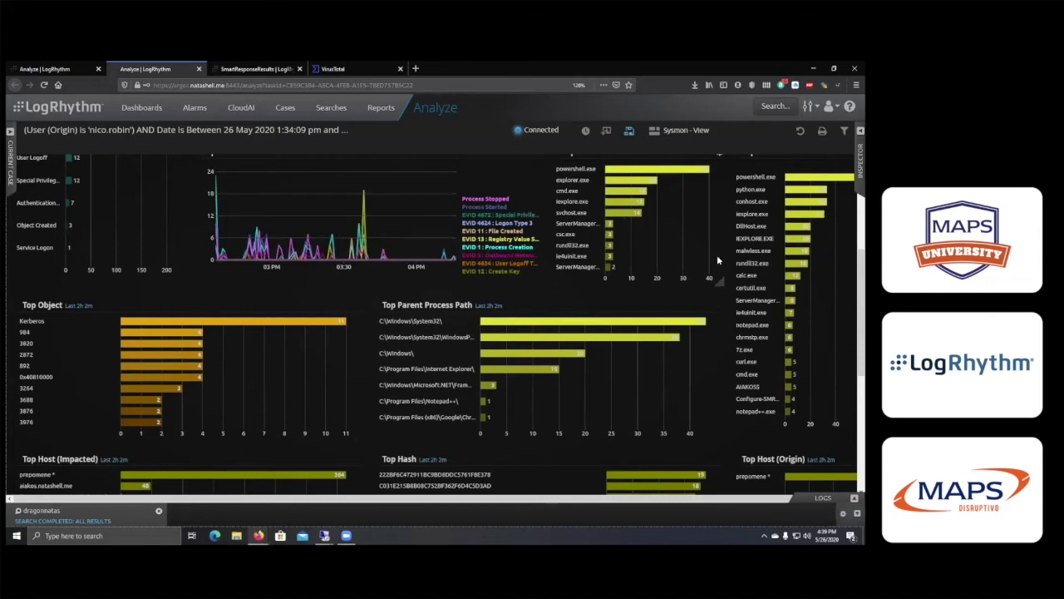
{"action": "scroll", "coordinate": [701, 275], "scroll_direction": "up", "scroll_amount": 5}
{"action": "scroll", "coordinate": [707, 274], "scroll_direction": "down", "scroll_amount": 5}
{"action": "left_click", "coordinate": [765, 250]}
{"action": "scroll", "coordinate": [761, 253], "scroll_direction": "up", "scroll_amount": 3}
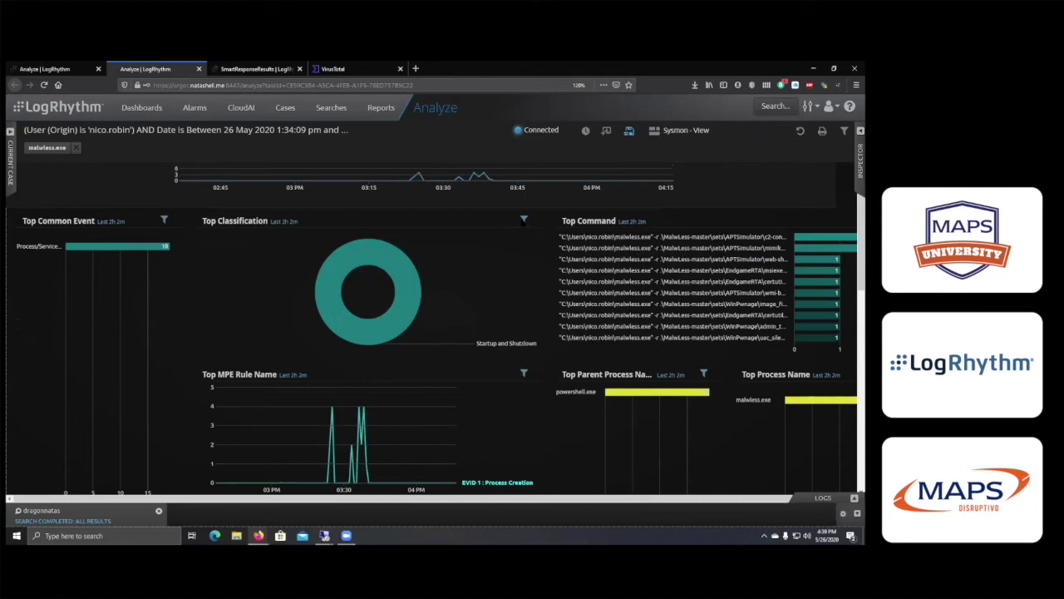
- Narrow the malwless.exe analysis to about 3:30 pm to 3:52 pm on 26 May 2020 and review the process and hash charts
{"action": "left_click_drag", "start_coordinate": [448, 173], "coordinate": [555, 172]}
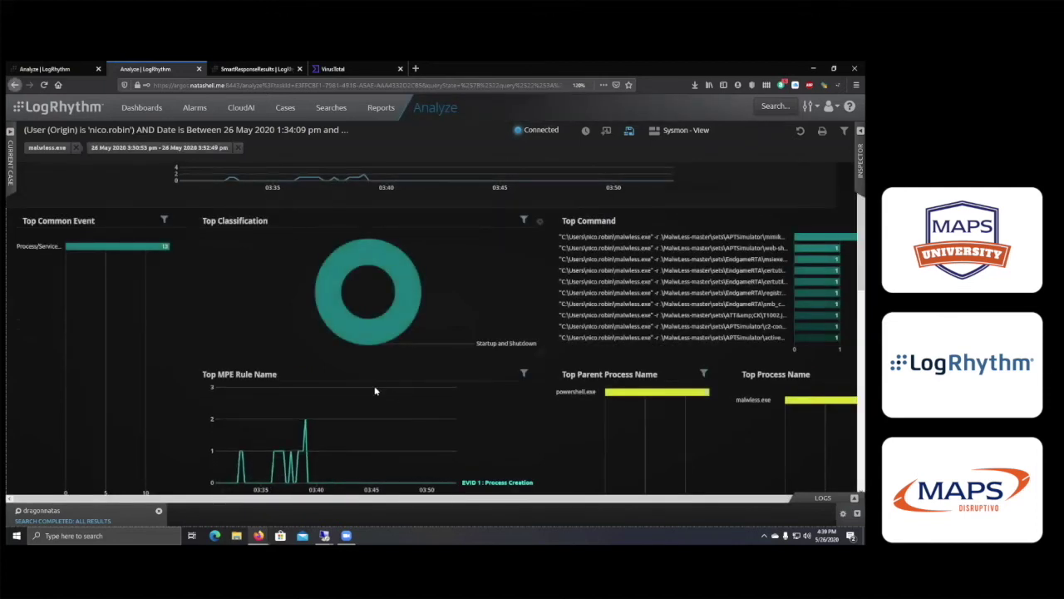
{"action": "scroll", "coordinate": [357, 366], "scroll_direction": "down", "scroll_amount": 3}
{"action": "scroll", "coordinate": [498, 391], "scroll_direction": "down", "scroll_amount": 2}
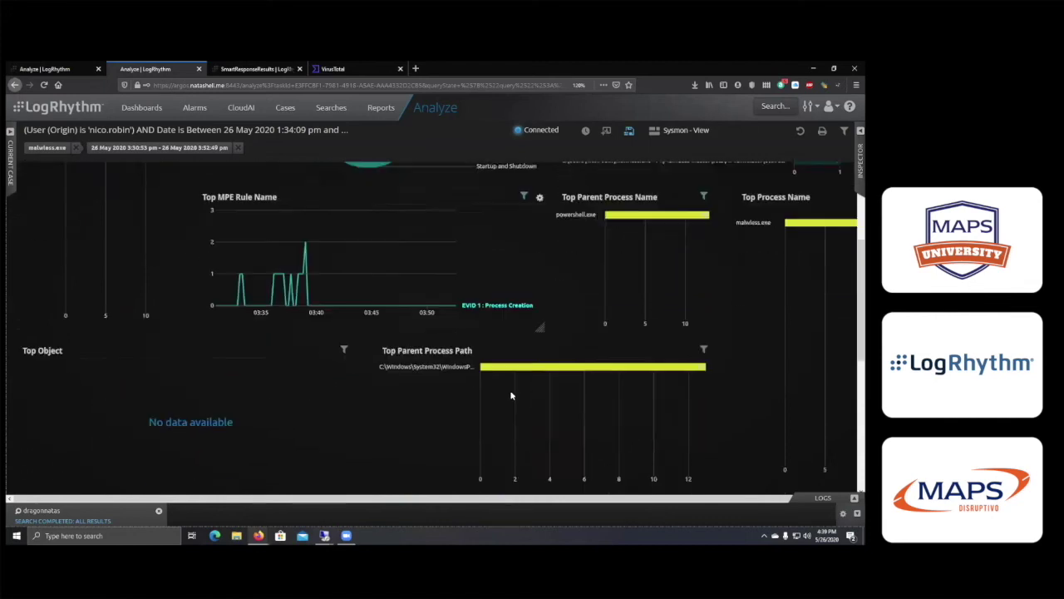
{"action": "scroll", "coordinate": [511, 396], "scroll_direction": "down", "scroll_amount": 3}
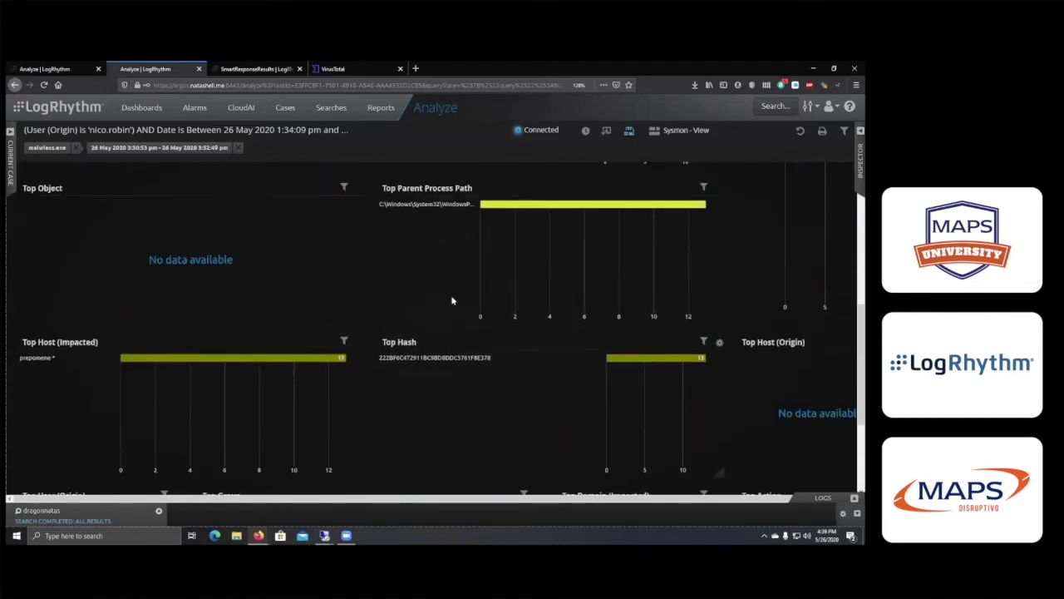
- Add all the filtered malwless.exe logs to the current case Actividad Inusual de Administrador without a description, and close the log list
{"action": "scroll", "coordinate": [510, 290], "scroll_direction": "down", "scroll_amount": 2}
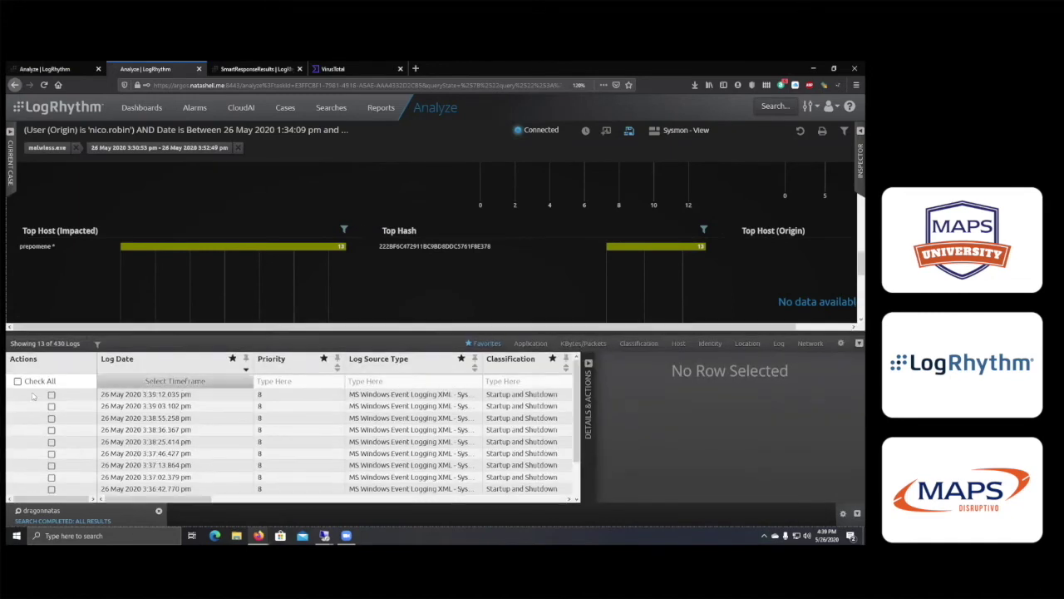
{"action": "left_click", "coordinate": [17, 382]}
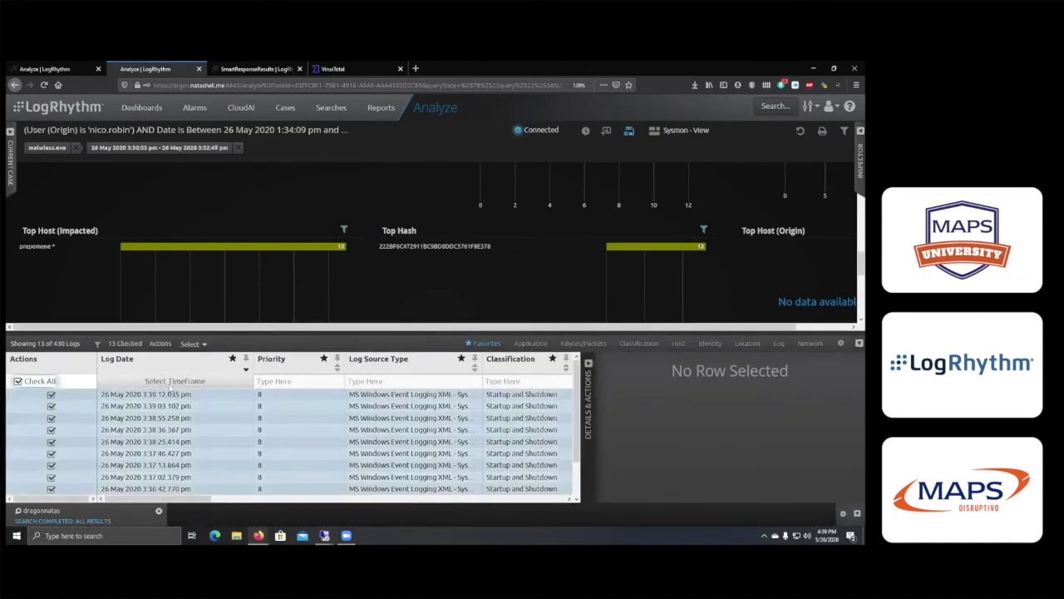
{"action": "left_click", "coordinate": [179, 345]}
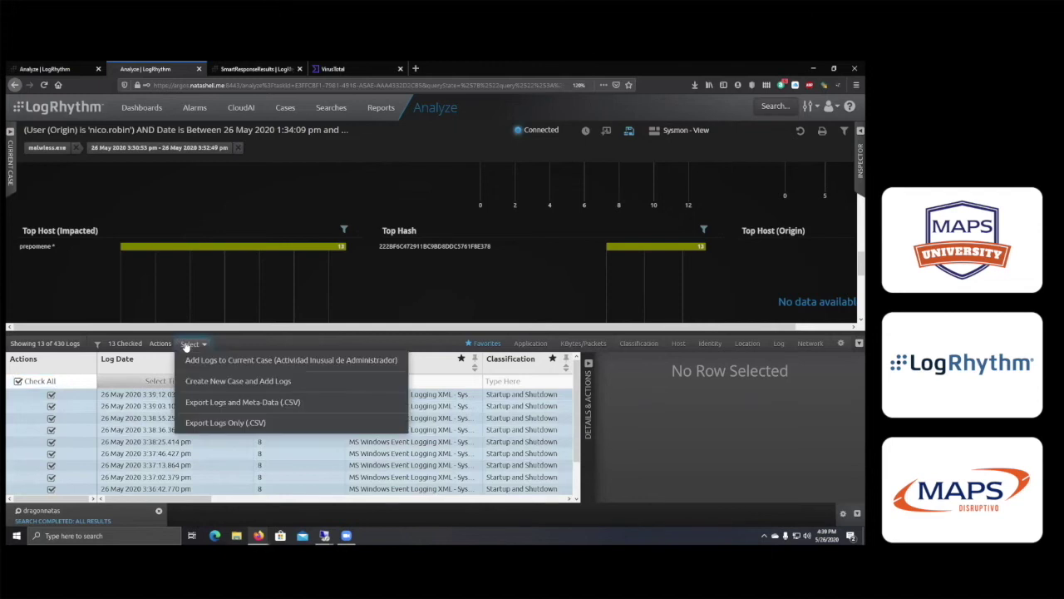
{"action": "left_click", "coordinate": [255, 360]}
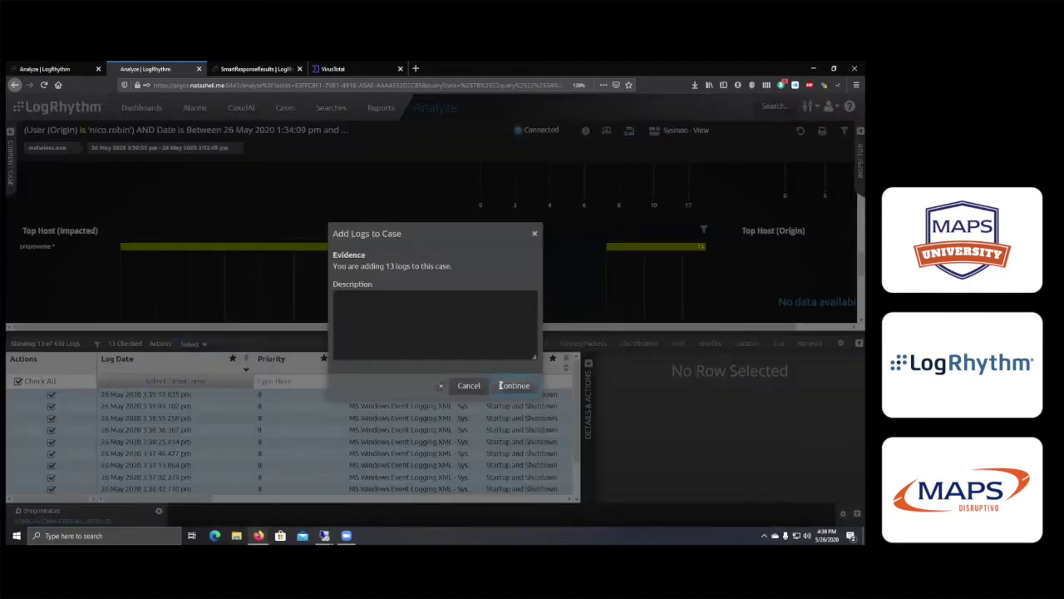
{"action": "left_click", "coordinate": [500, 387]}
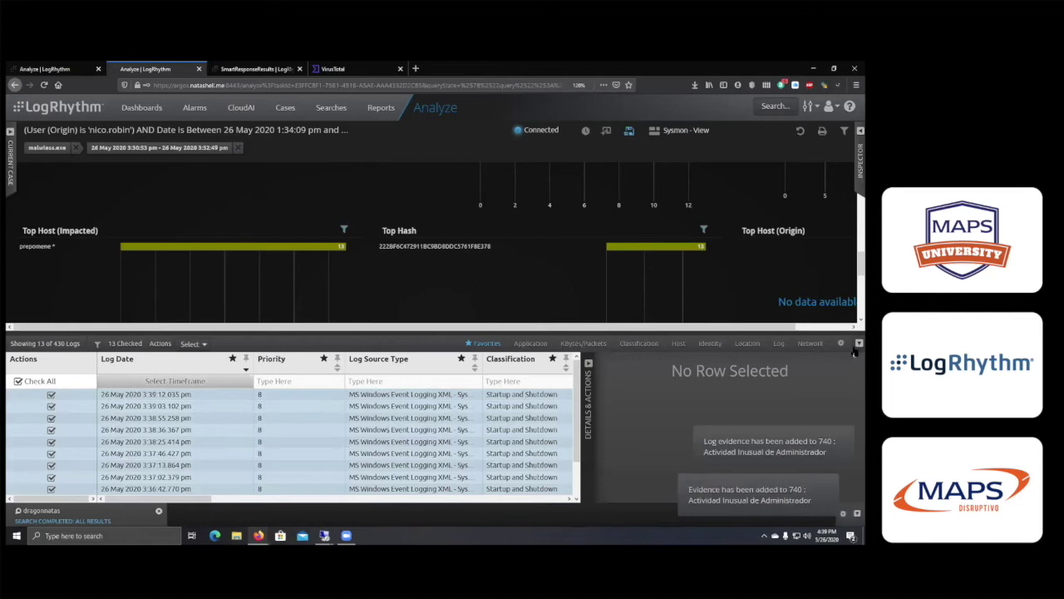
{"action": "left_click", "coordinate": [60, 511]}
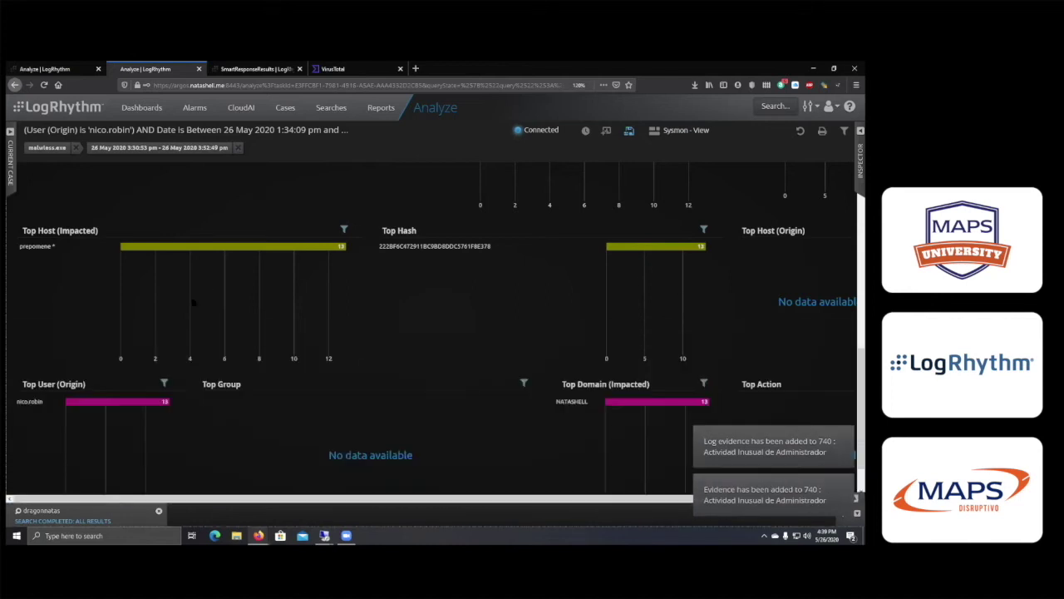
- Open the completed dragonnatas search and examine its events, MPE rules, impacted hosts and origin users
{"action": "left_click", "coordinate": [61, 516]}
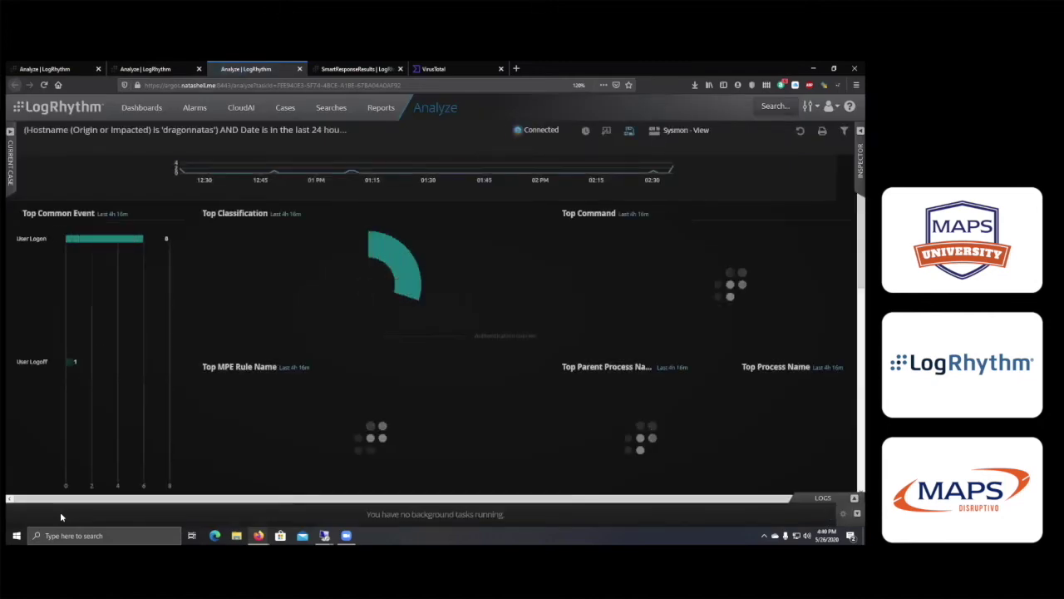
{"action": "scroll", "coordinate": [384, 367], "scroll_direction": "down", "scroll_amount": 2}
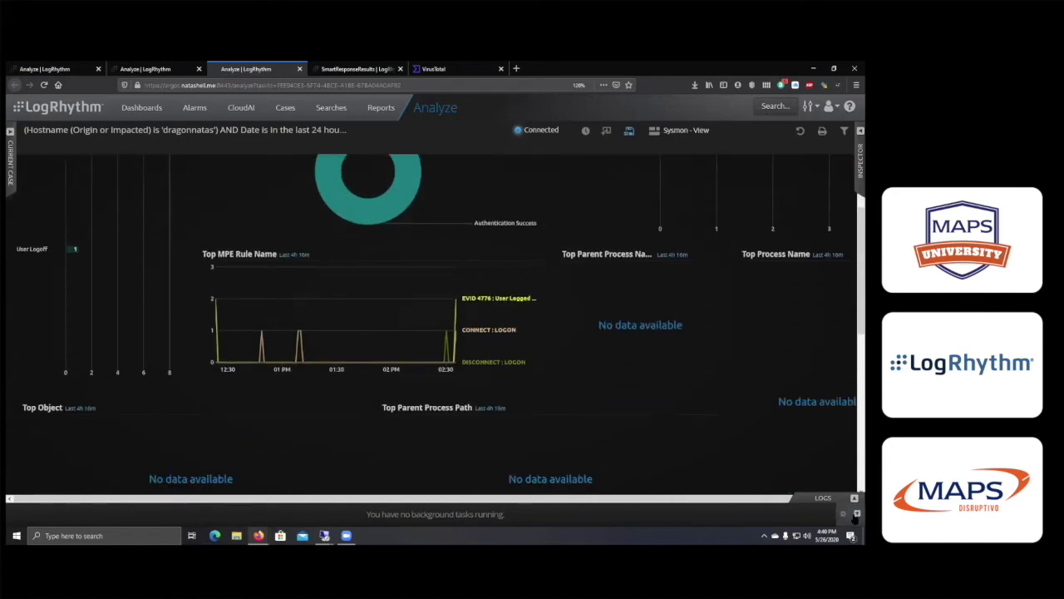
{"action": "scroll", "coordinate": [394, 313], "scroll_direction": "up", "scroll_amount": 2}
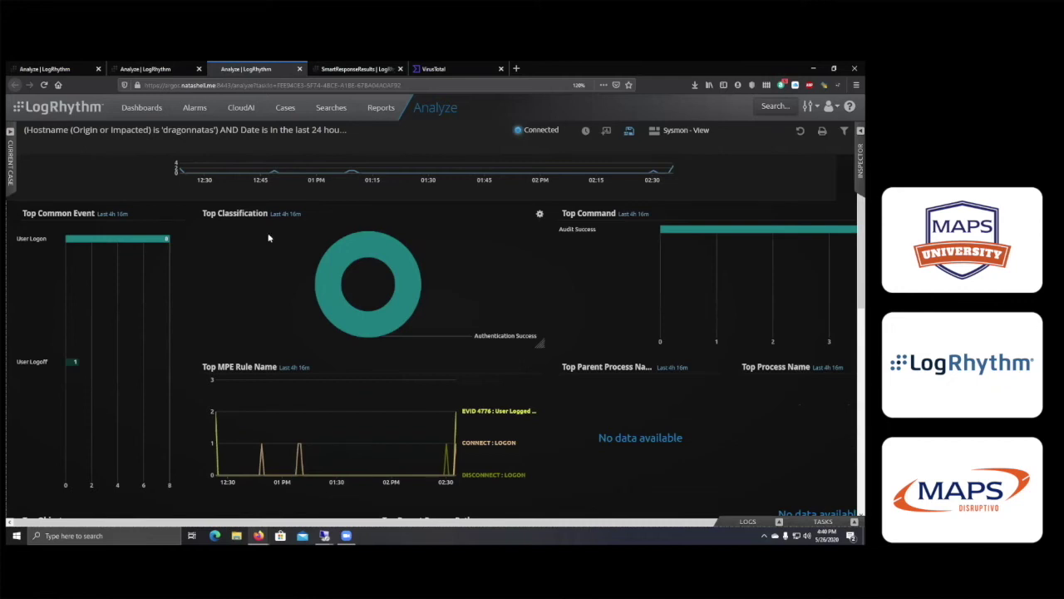
{"action": "scroll", "coordinate": [246, 241], "scroll_direction": "down", "scroll_amount": 5}
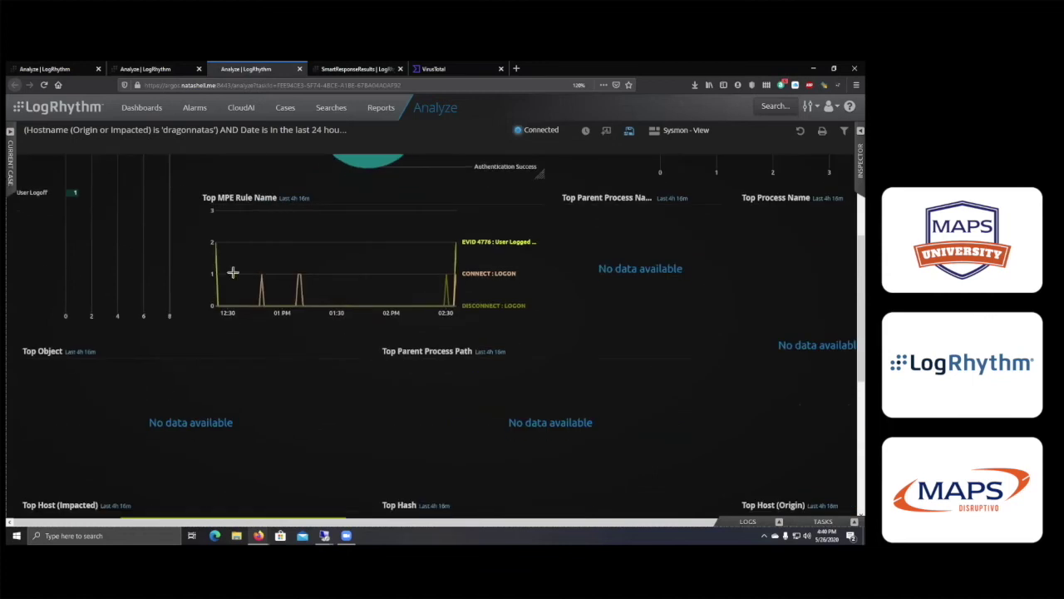
{"action": "scroll", "coordinate": [366, 281], "scroll_direction": "down", "scroll_amount": 3}
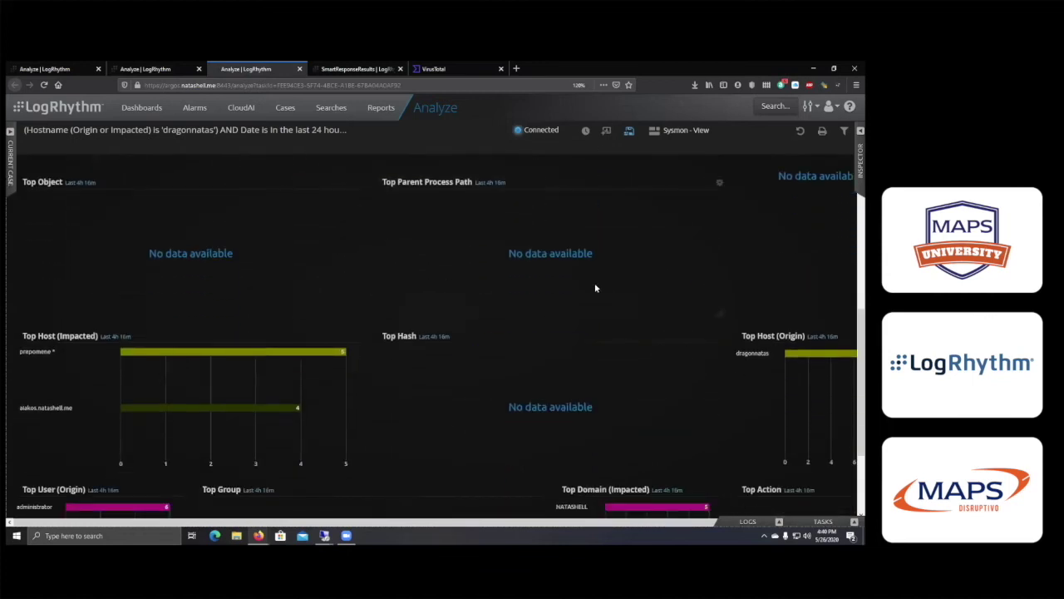
{"action": "scroll", "coordinate": [540, 267], "scroll_direction": "down", "scroll_amount": 1}
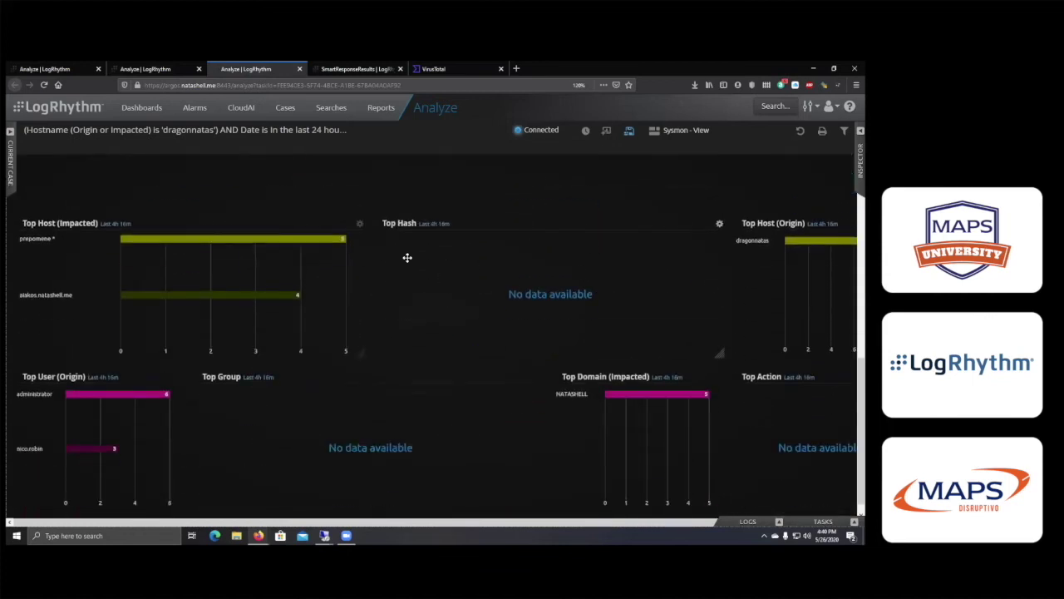
{"action": "scroll", "coordinate": [408, 257], "scroll_direction": "down", "scroll_amount": 1}
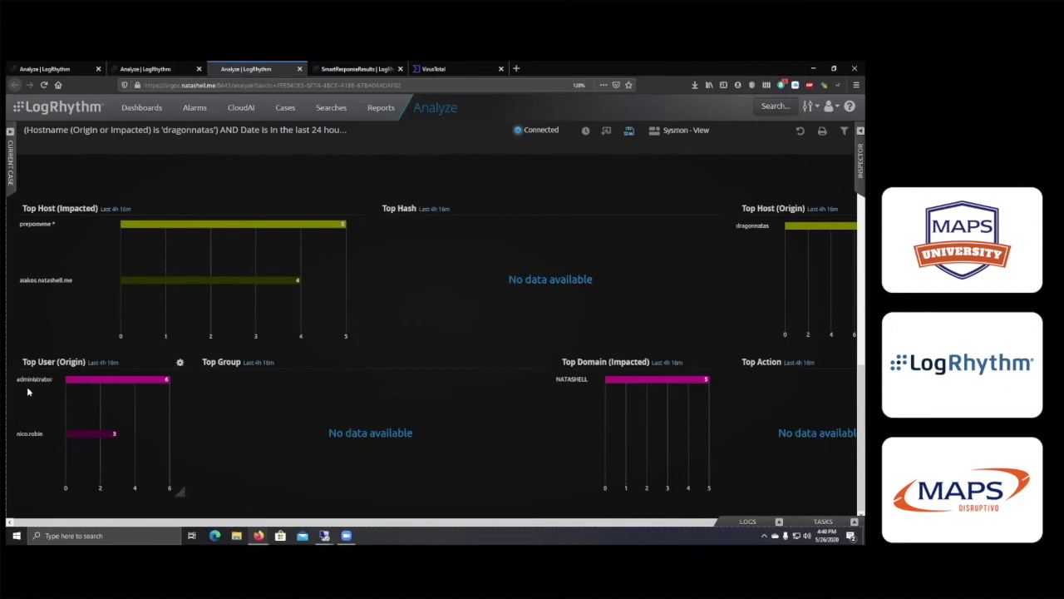
{"action": "scroll", "coordinate": [34, 385], "scroll_direction": "up", "scroll_amount": 5}
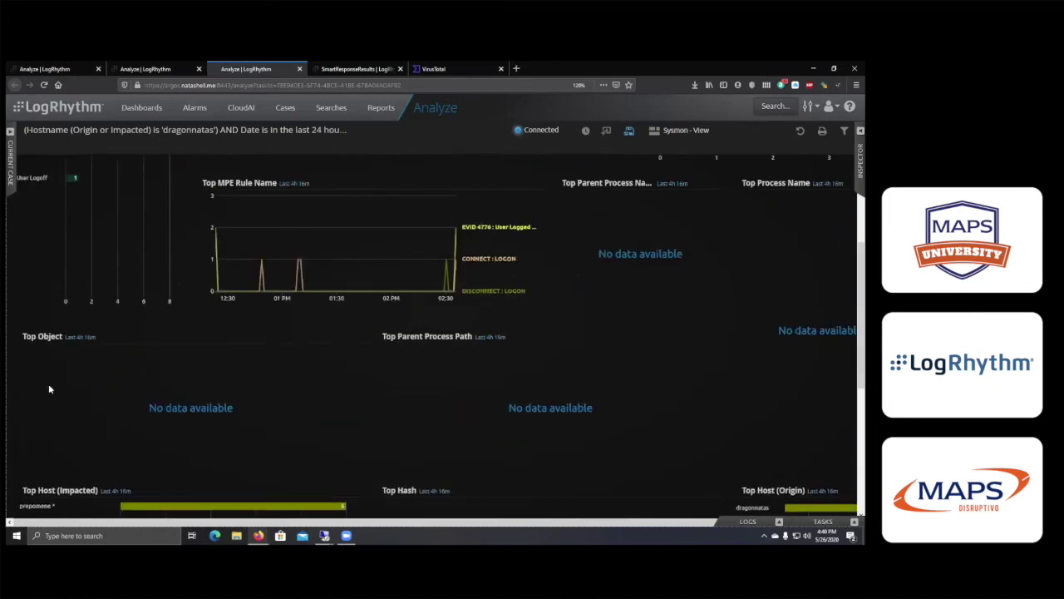
{"action": "scroll", "coordinate": [107, 349], "scroll_direction": "down", "scroll_amount": 5}
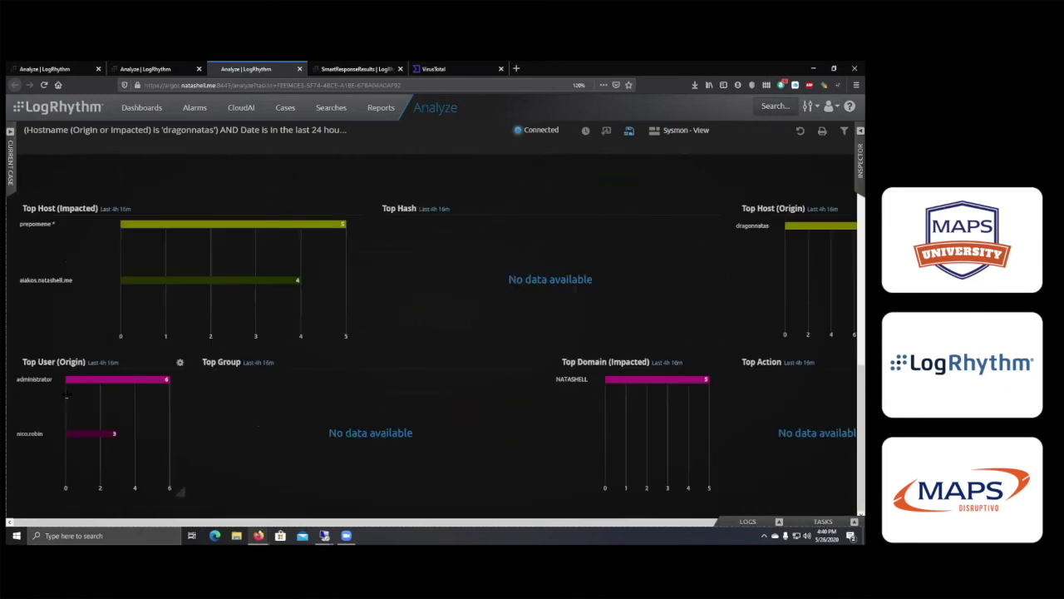
- Filter the dragonnatas analysis to the origin user administrator and review the affected hosts
{"action": "left_click", "coordinate": [25, 382]}
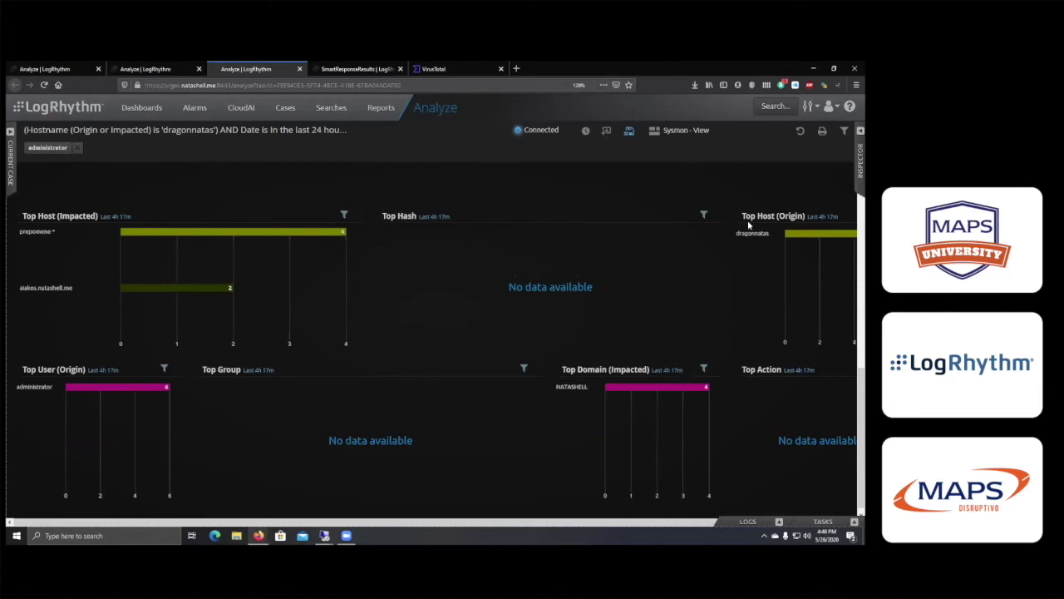
{"action": "scroll", "coordinate": [707, 220], "scroll_direction": "up", "scroll_amount": 2}
{"action": "scroll", "coordinate": [668, 297], "scroll_direction": "down", "scroll_amount": 2}
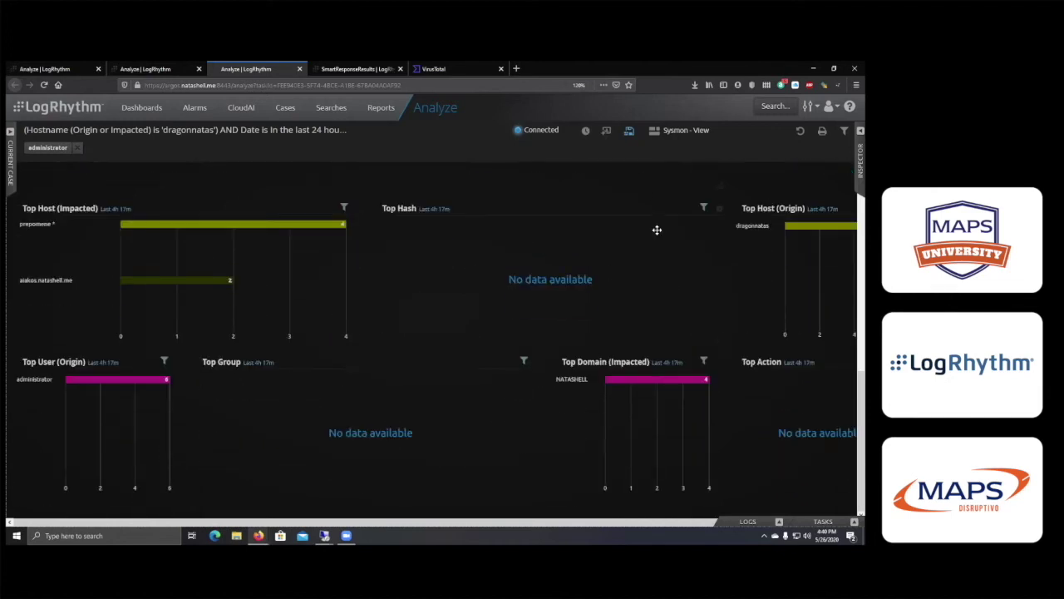
- Switch the dragonnatas analysis to User Analysis View, review its hosts and MPE rules, and remove the administrator filter
{"action": "left_click", "coordinate": [681, 133]}
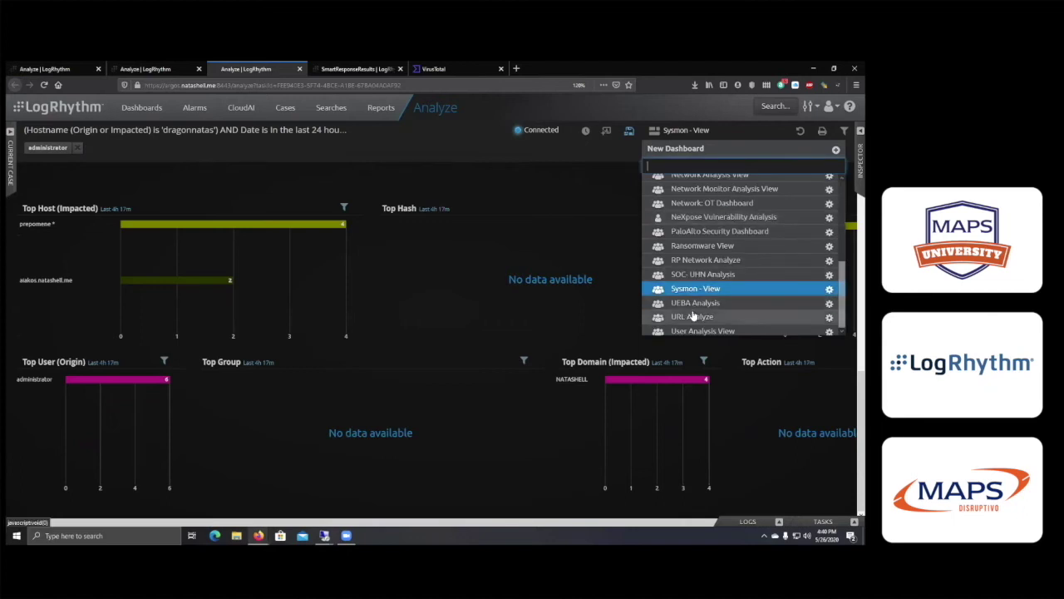
{"action": "left_click", "coordinate": [703, 331]}
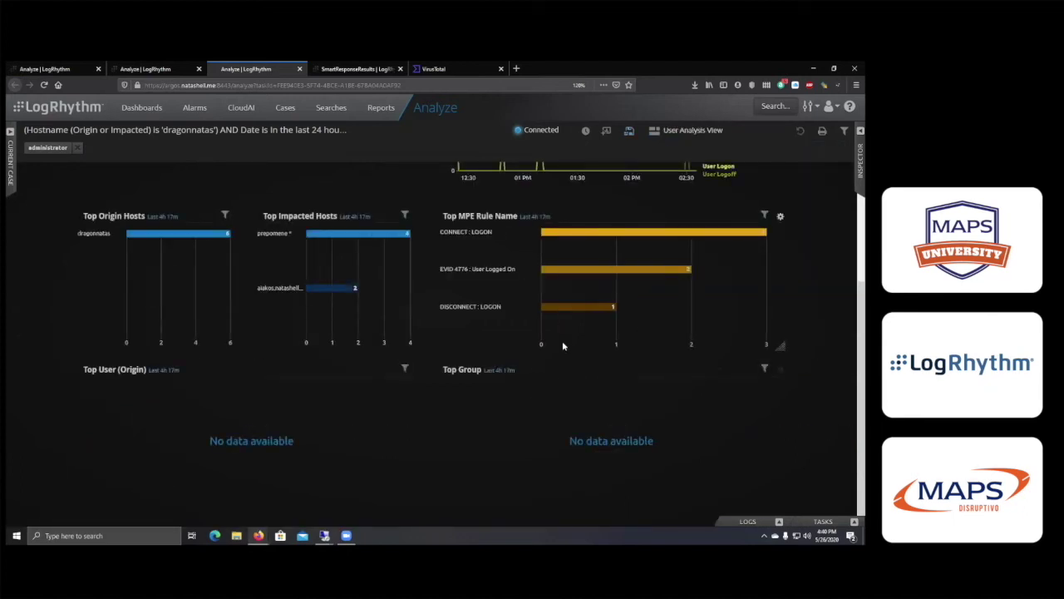
{"action": "scroll", "coordinate": [363, 290], "scroll_direction": "up", "scroll_amount": 4}
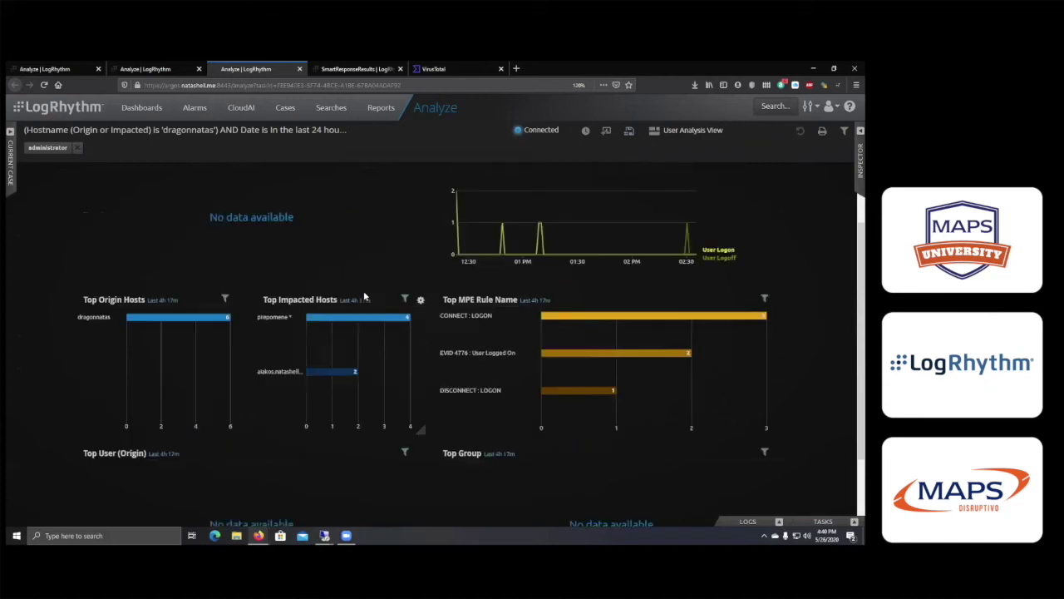
{"action": "left_click", "coordinate": [76, 149]}
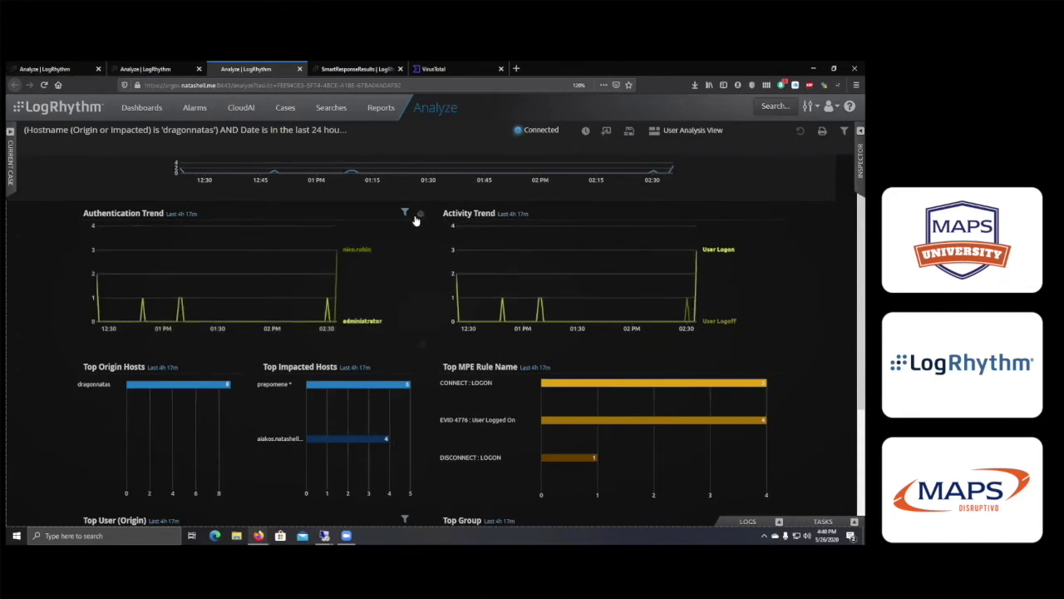
- Run a log search for the last 24 hours where Log Message contains the suspicious user's surname
{"action": "left_click", "coordinate": [780, 108]}
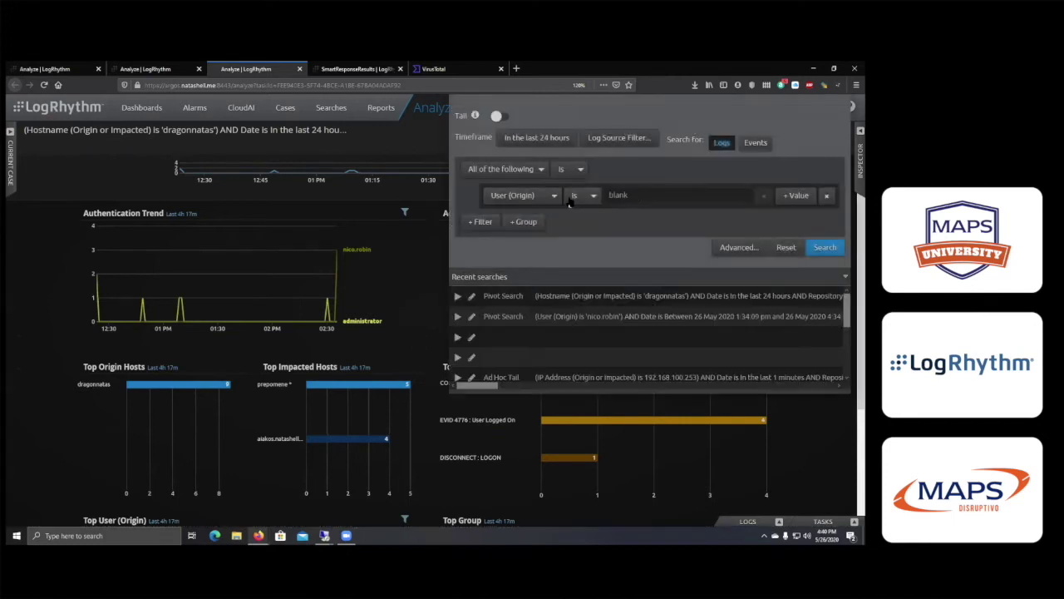
{"action": "left_click", "coordinate": [548, 199]}
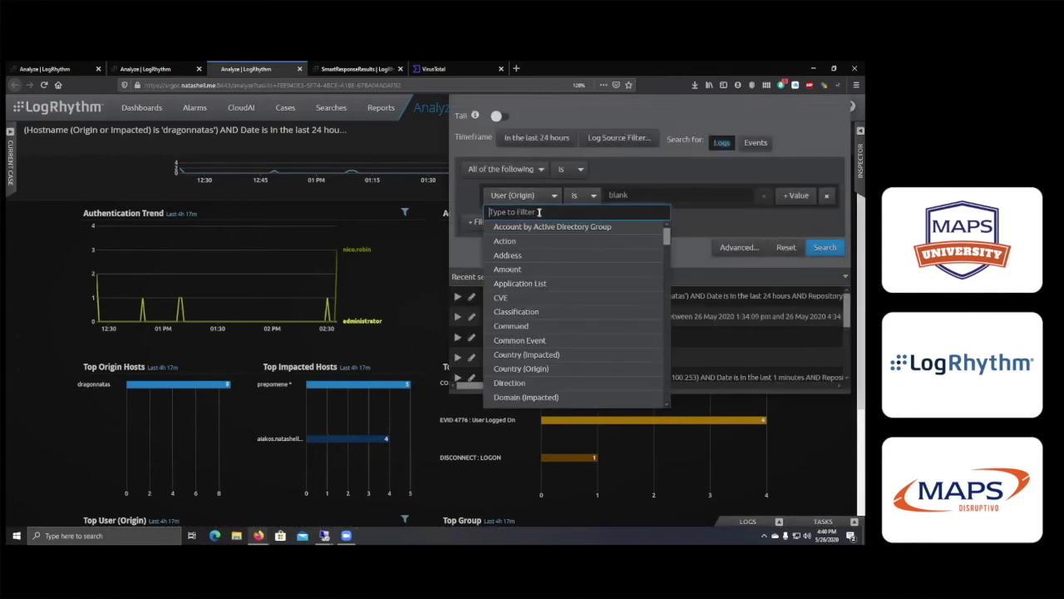
{"action": "type", "text": "log"}
{"action": "left_click", "coordinate": [559, 225]}
{"action": "left_click", "coordinate": [674, 195]}
{"action": "type", "text": "schejtman"}
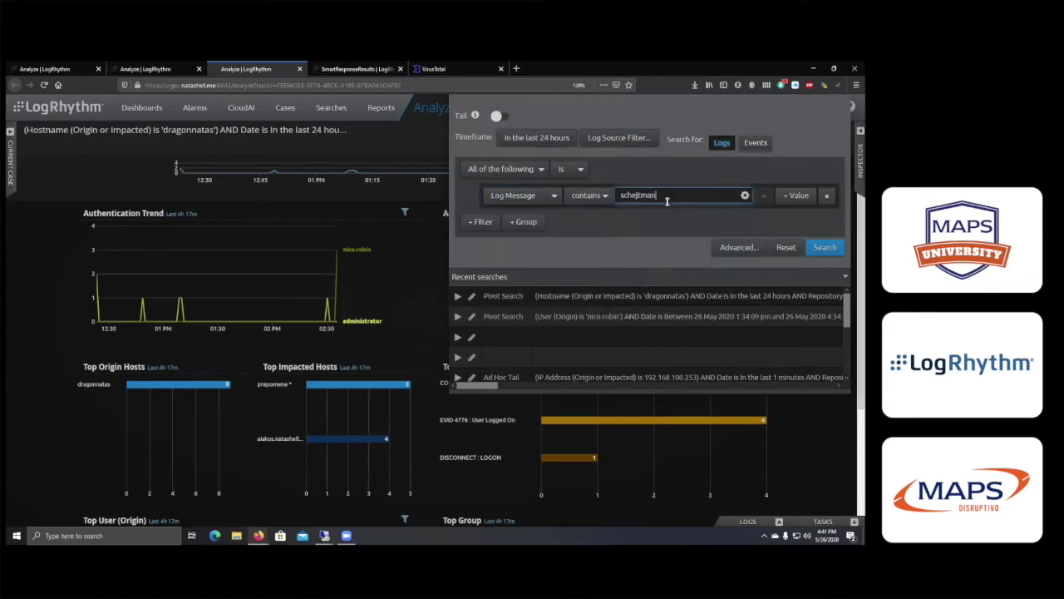
{"action": "left_click", "coordinate": [812, 247]}
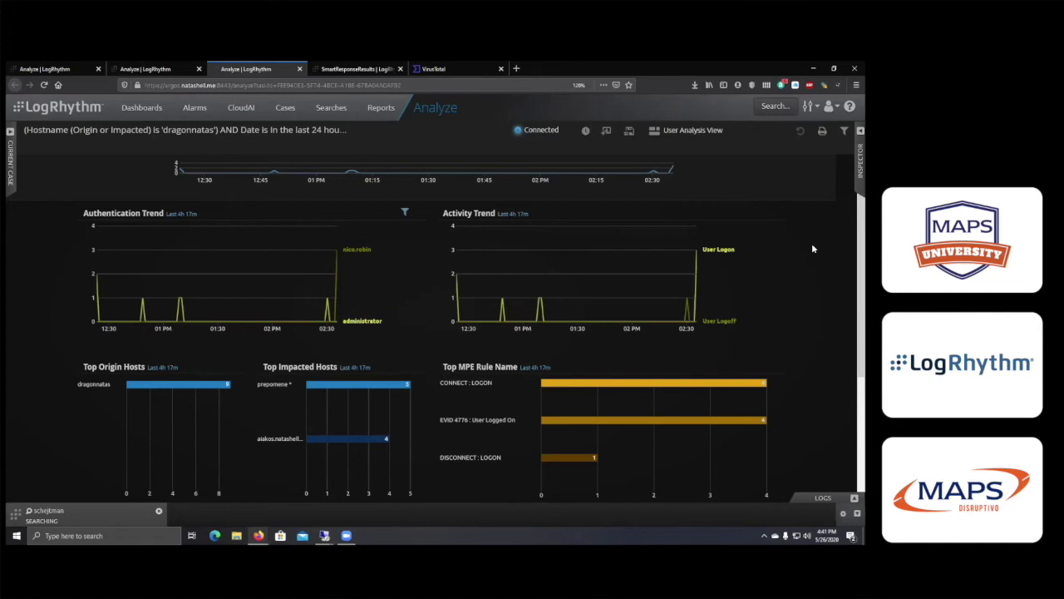
- From the UEBA Analysis, run a User (Origin or Impacted) search on the top origin user and look up the account in domain natashell.me
{"action": "key", "text": "ctrl+1"}
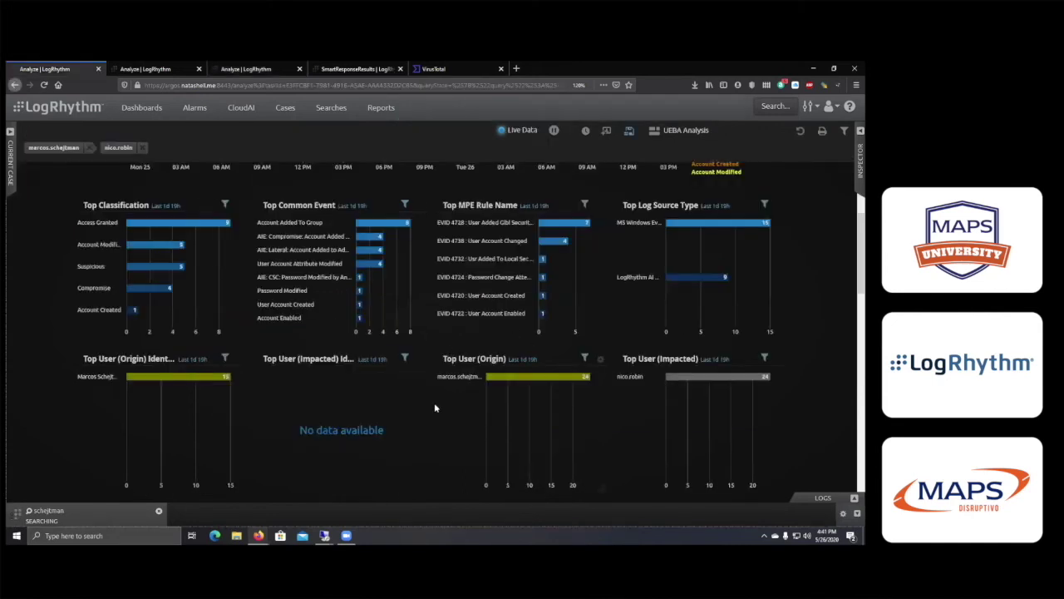
{"action": "left_click", "coordinate": [470, 379]}
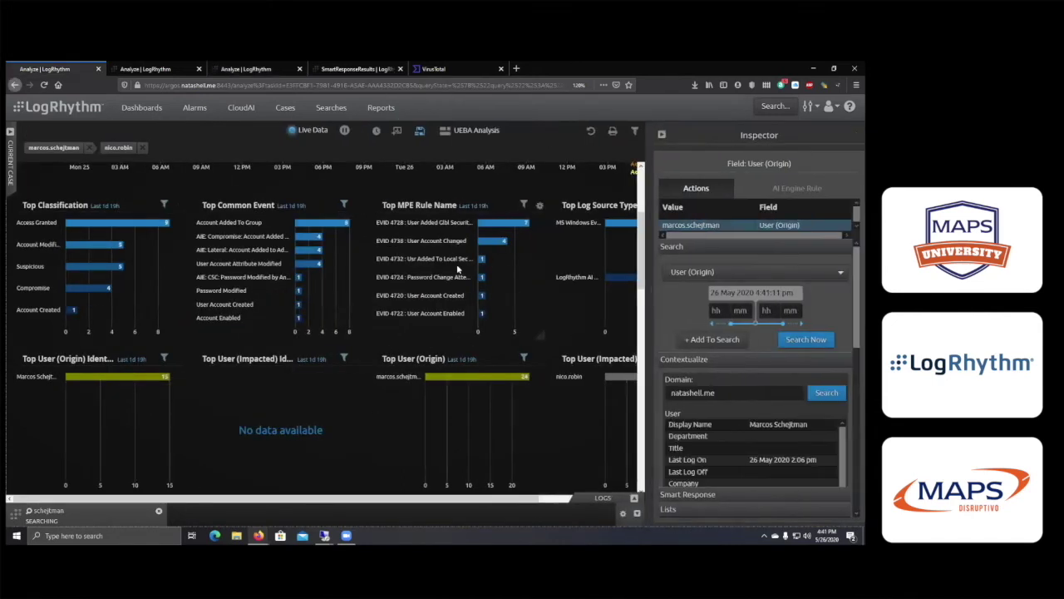
{"action": "left_click", "coordinate": [752, 274]}
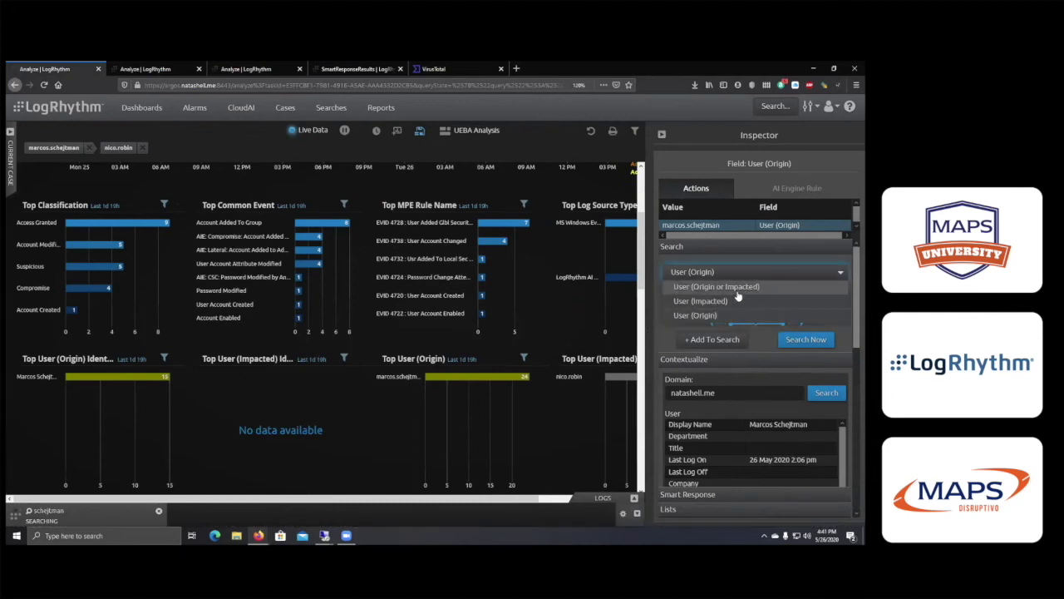
{"action": "left_click", "coordinate": [738, 287]}
{"action": "left_click", "coordinate": [817, 337]}
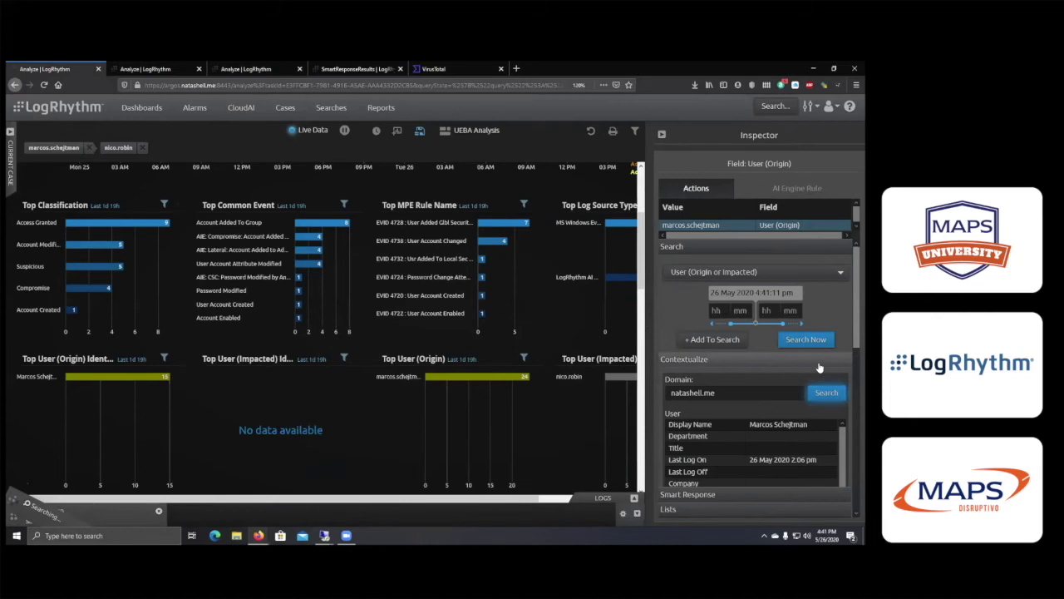
{"action": "left_click", "coordinate": [823, 392]}
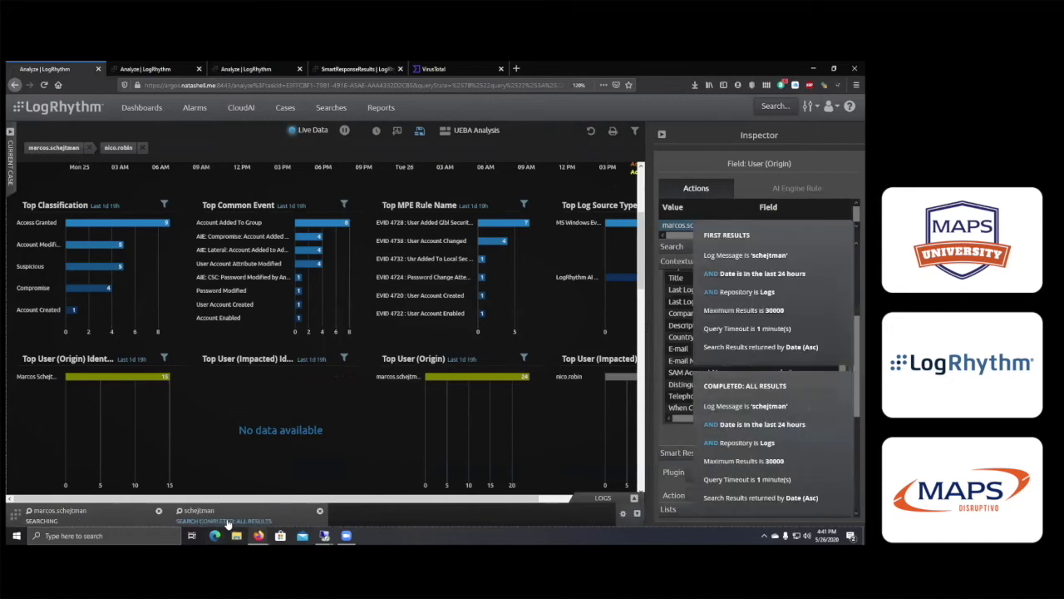
- Open the completed log-message search full width and examine its activity trends, hosts, MPE rules, origin users and groups
{"action": "left_click", "coordinate": [222, 513]}
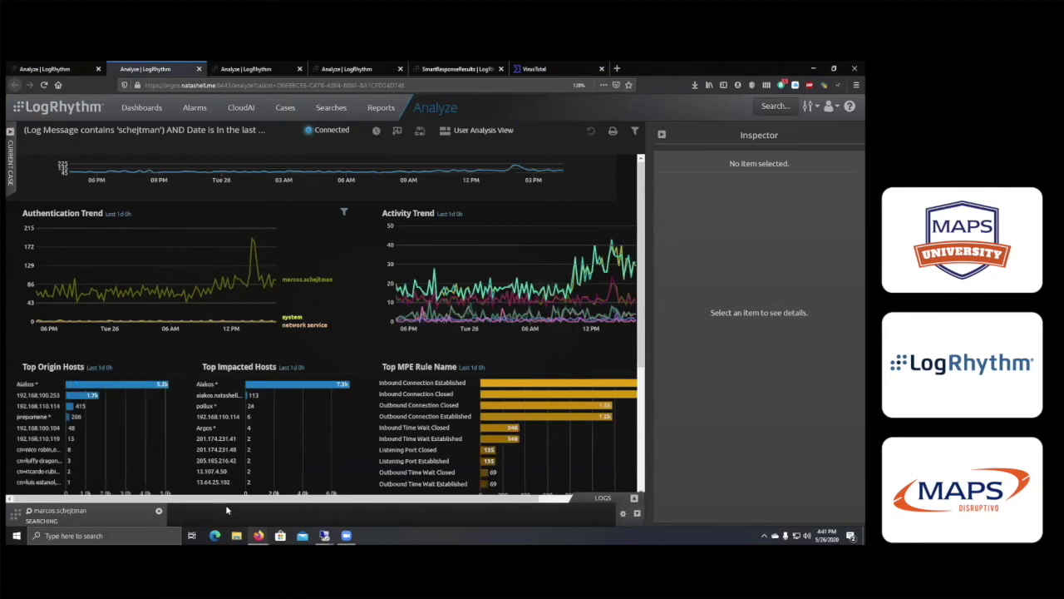
{"action": "left_click", "coordinate": [662, 134]}
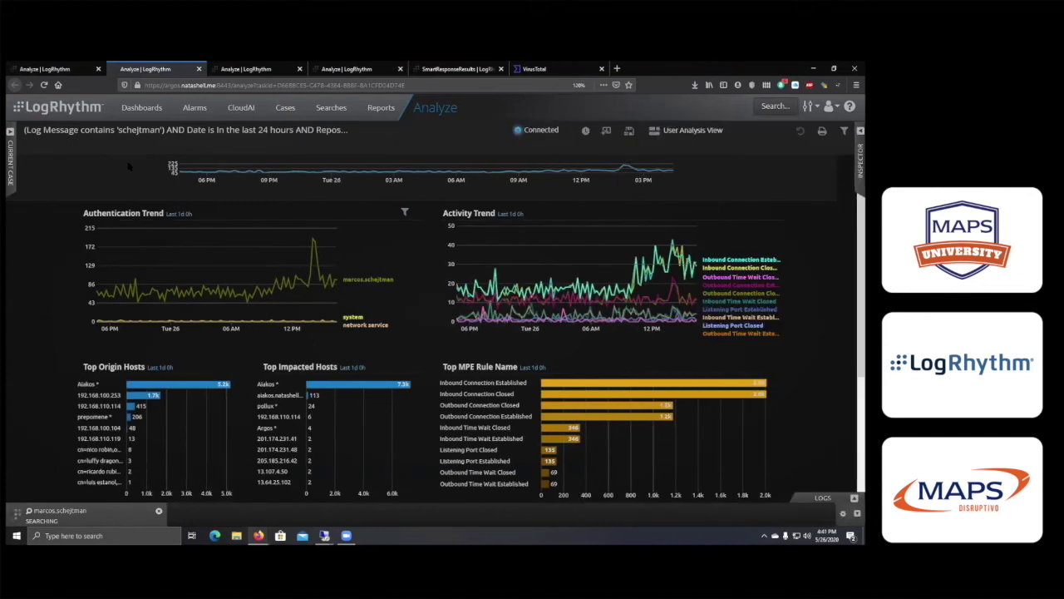
{"action": "scroll", "coordinate": [422, 279], "scroll_direction": "down", "scroll_amount": 4}
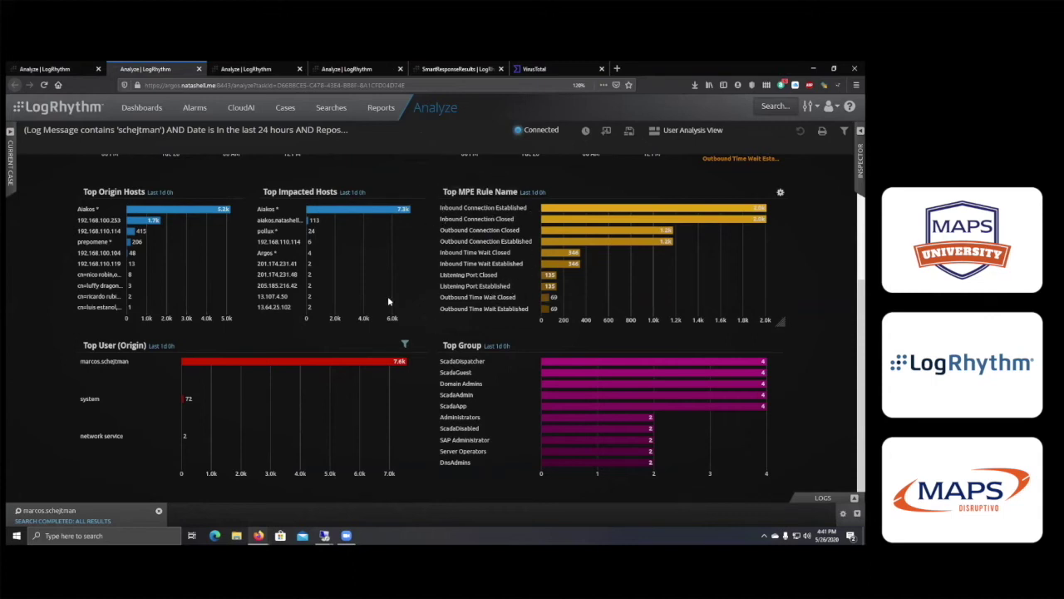
- Open the completed User (Origin or Impacted) search and compare its authentication trend with that of the log-message search
{"action": "left_click", "coordinate": [63, 514]}
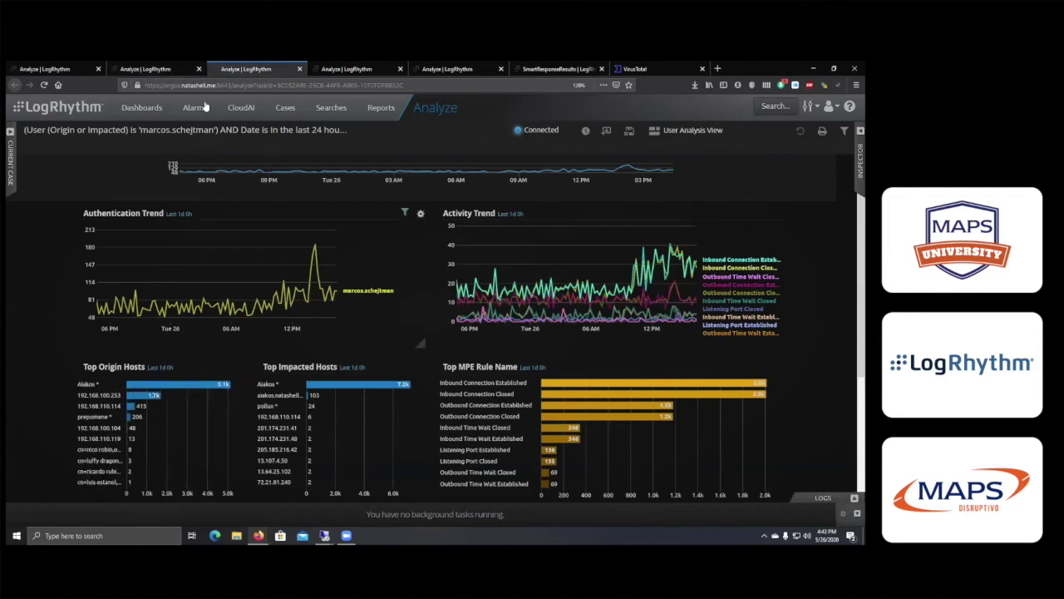
{"action": "left_click", "coordinate": [156, 69]}
{"action": "scroll", "coordinate": [340, 242], "scroll_direction": "up", "scroll_amount": 4}
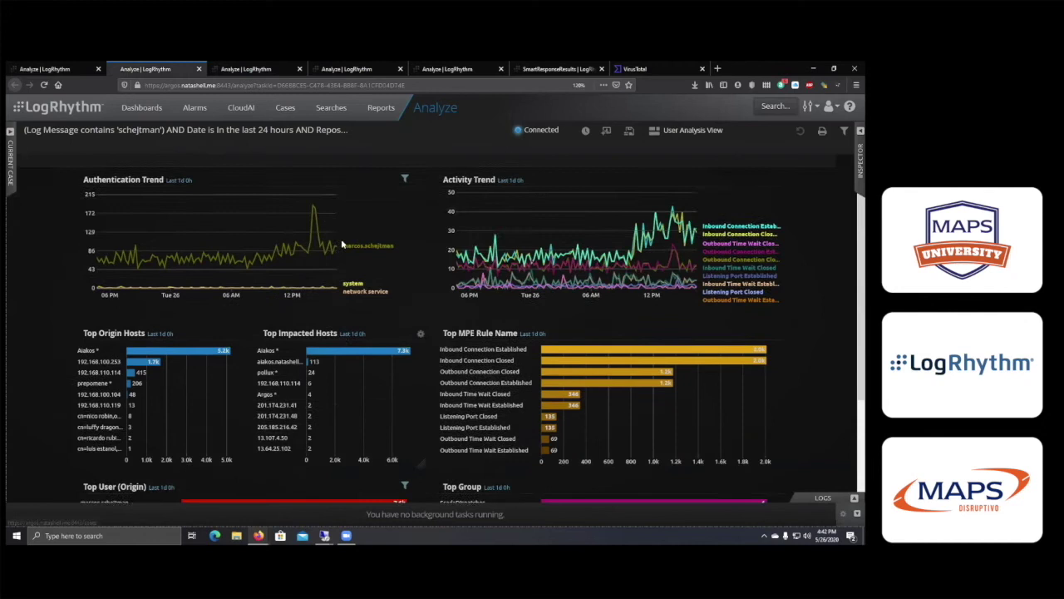
{"action": "left_click", "coordinate": [262, 69]}
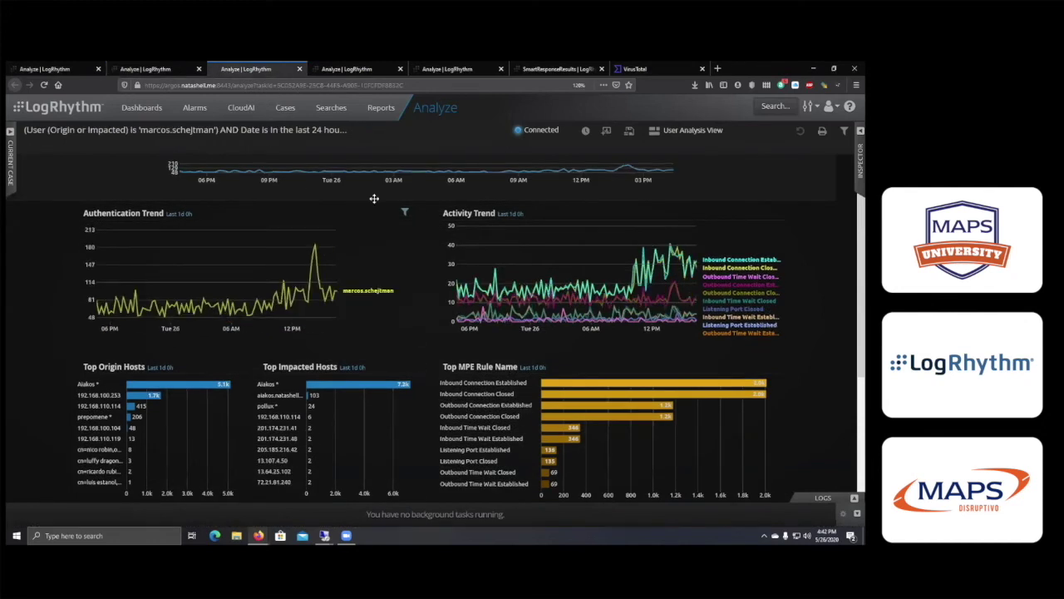
{"action": "left_click", "coordinate": [179, 69]}
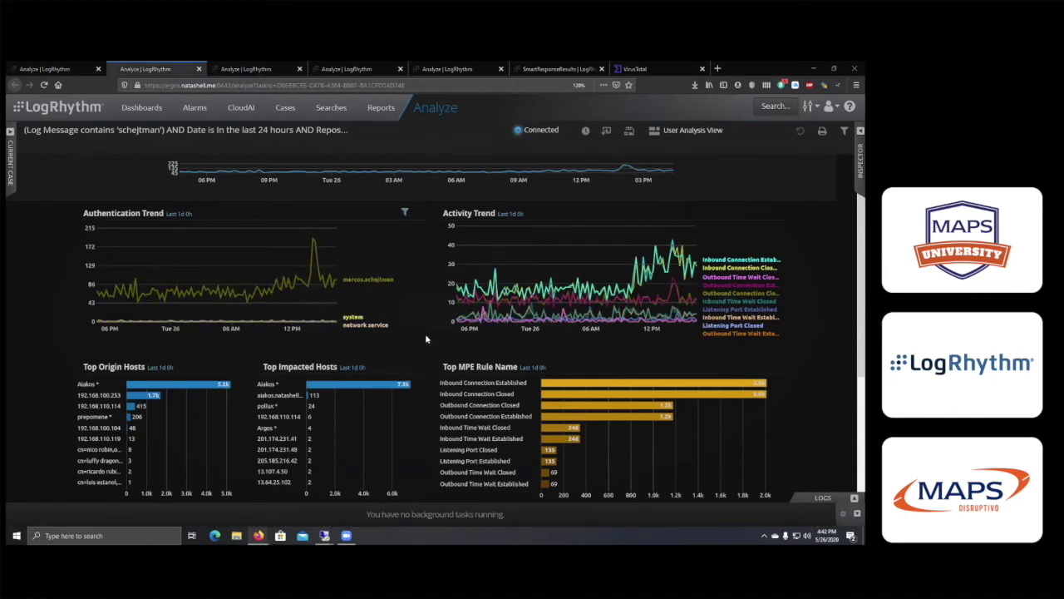
- Try to filter the log-message analysis to the system user from the authentication trend and check the matching logs
{"action": "left_click", "coordinate": [354, 321]}
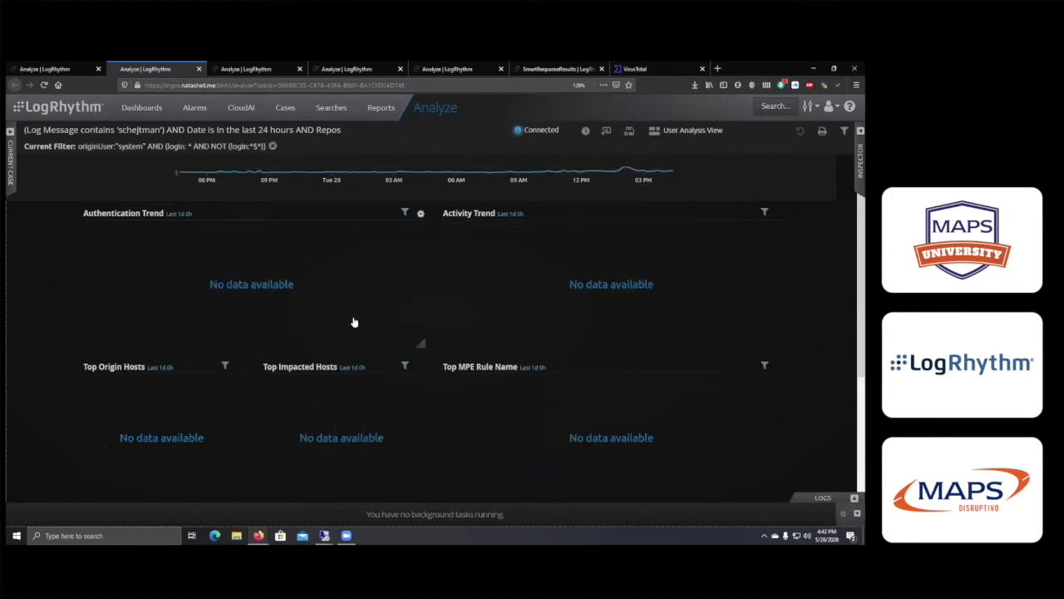
{"action": "scroll", "coordinate": [367, 300], "scroll_direction": "down", "scroll_amount": 2}
{"action": "scroll", "coordinate": [367, 299], "scroll_direction": "up", "scroll_amount": 2}
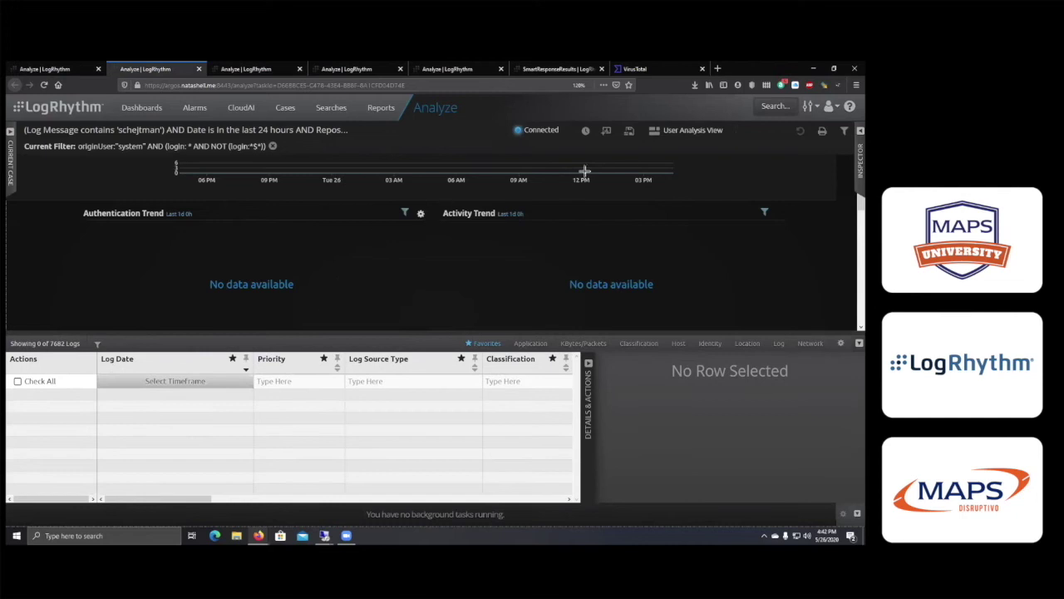
- Switch the log-message analysis to the Default Analyze view, clear the current system filter and close the log list
{"action": "left_click", "coordinate": [690, 131]}
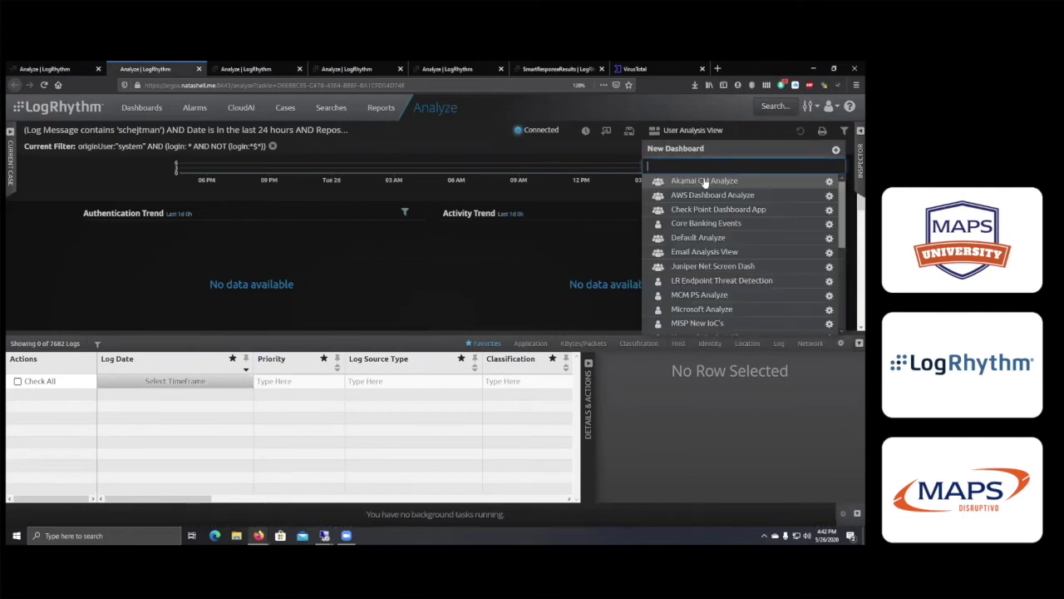
{"action": "left_click", "coordinate": [705, 239]}
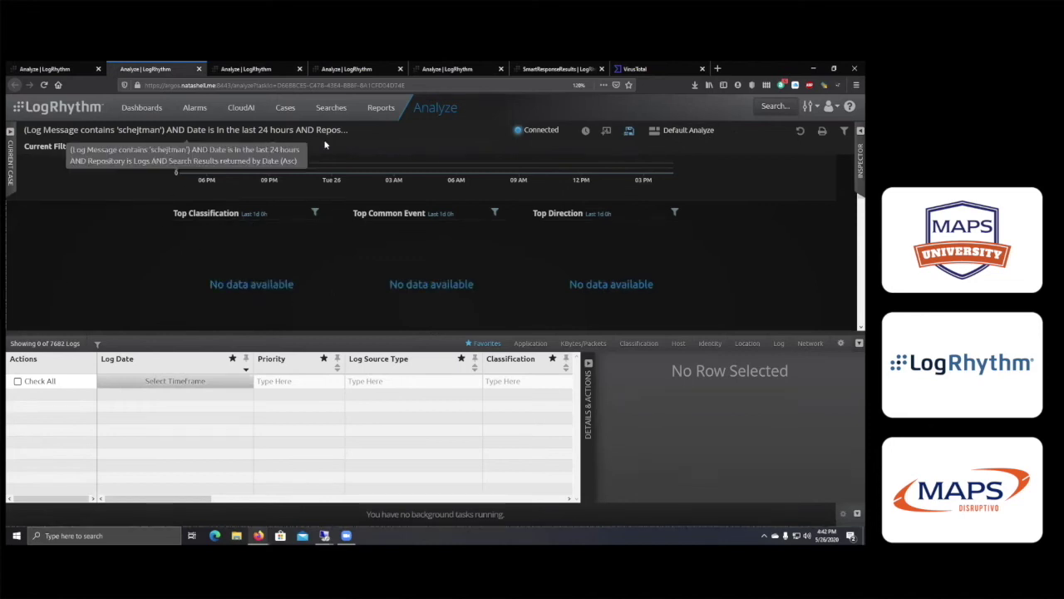
{"action": "left_click", "coordinate": [272, 148]}
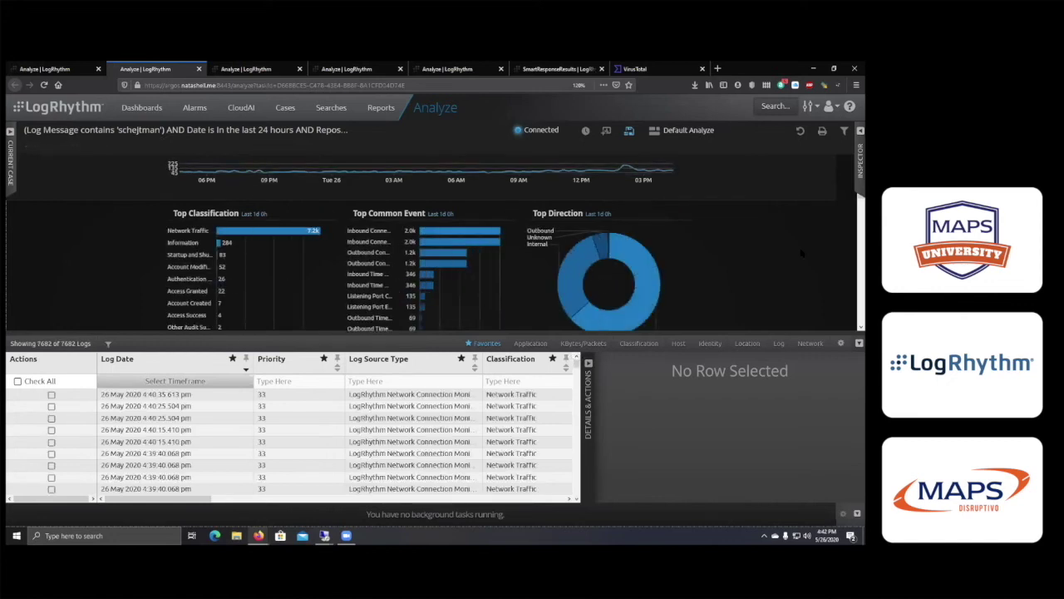
{"action": "left_click", "coordinate": [858, 343]}
- Filter the log-message analysis to the origin user system and display the matching logs
{"action": "scroll", "coordinate": [173, 397], "scroll_direction": "down", "scroll_amount": 1}
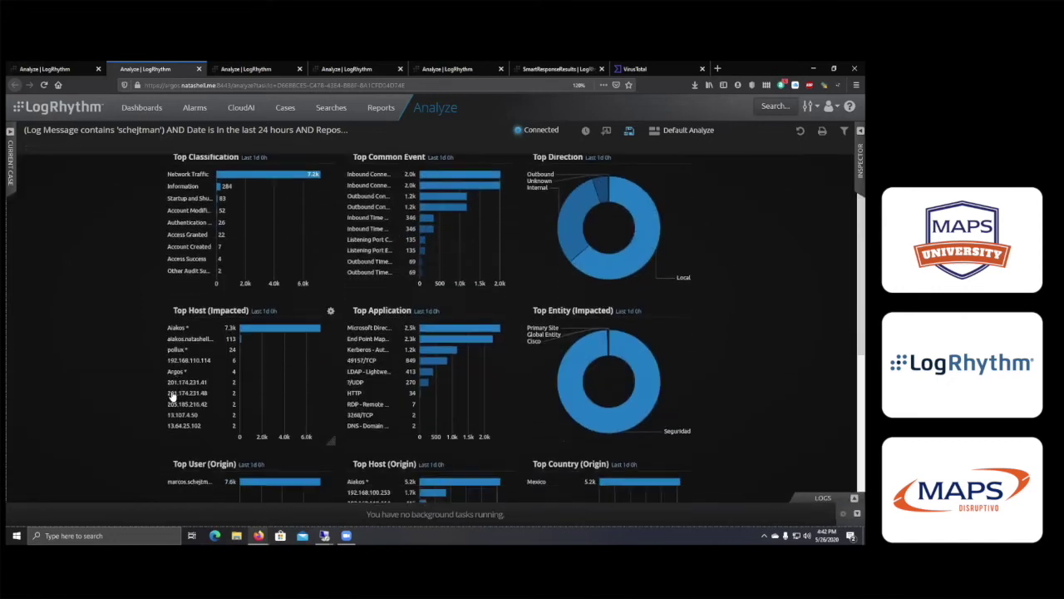
{"action": "scroll", "coordinate": [173, 402], "scroll_direction": "down", "scroll_amount": 4}
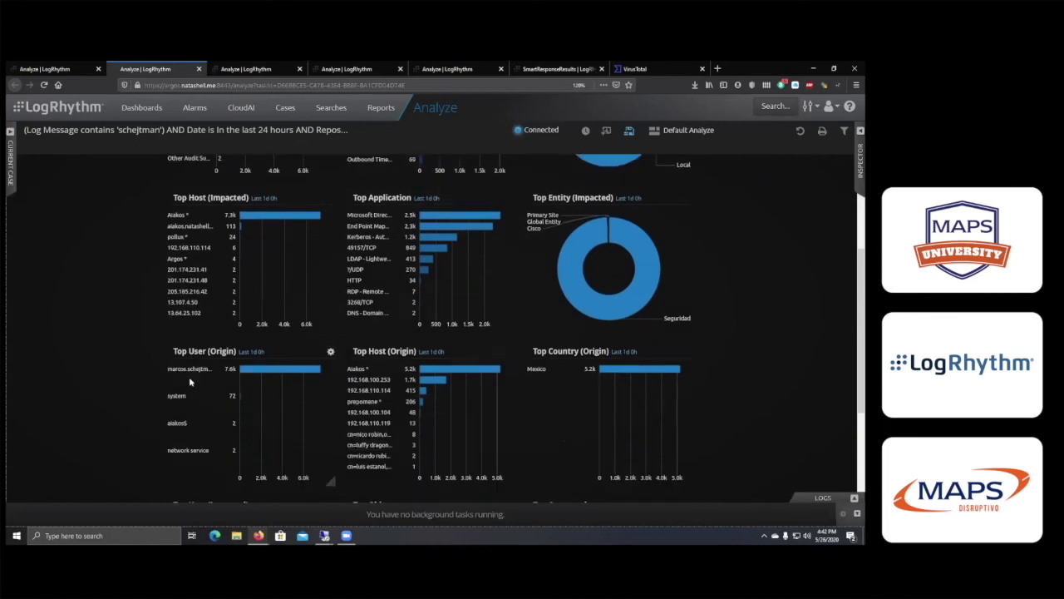
{"action": "scroll", "coordinate": [202, 390], "scroll_direction": "down", "scroll_amount": 1}
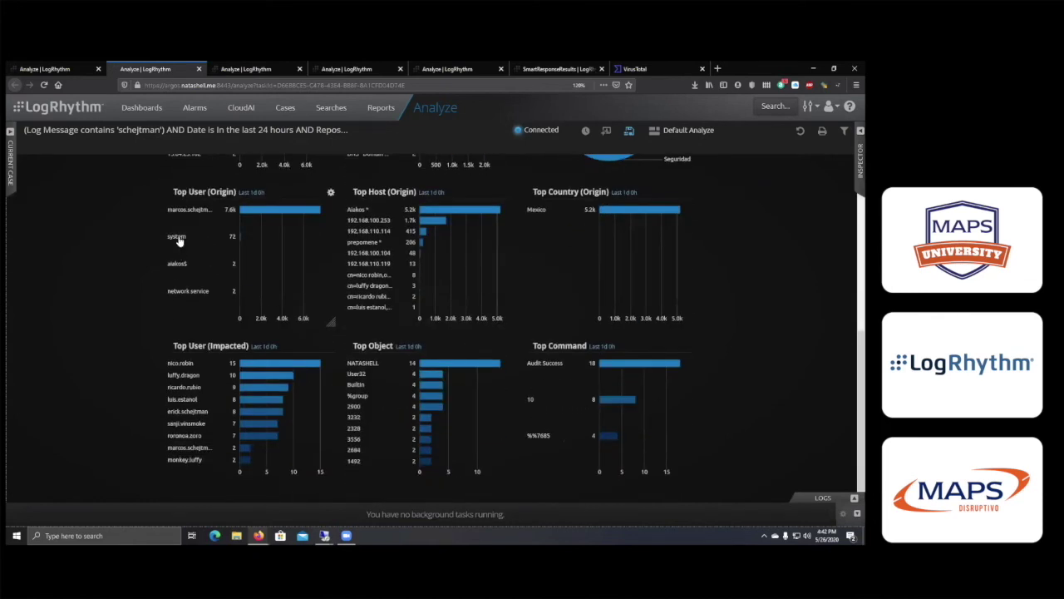
{"action": "left_click", "coordinate": [178, 243]}
{"action": "left_click", "coordinate": [854, 497]}
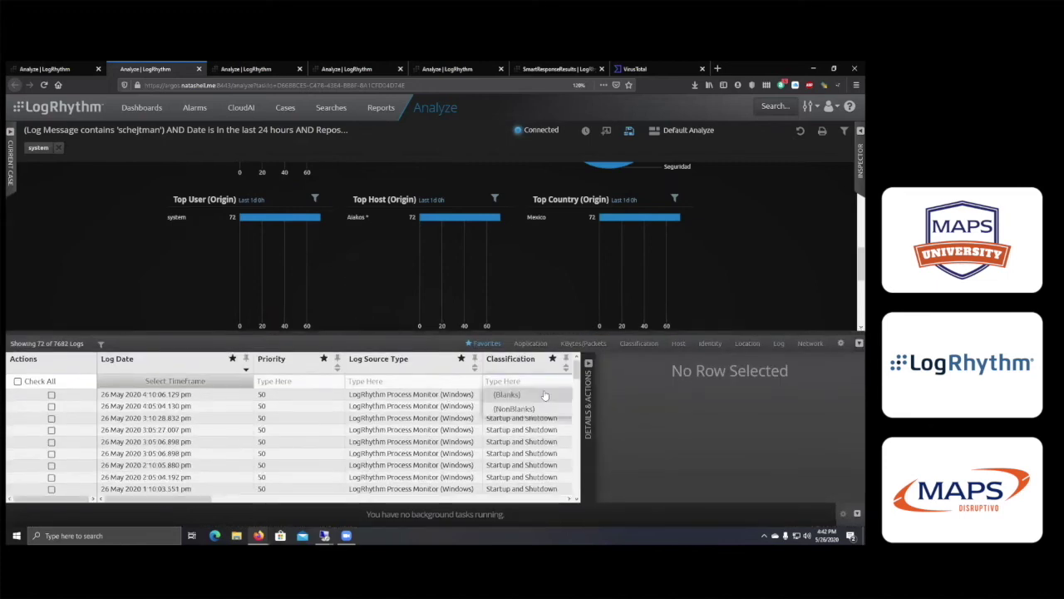
- Inspect the raw message of the 26 May 2020 4:05:04.130 pm process monitor log and highlight its processusers value
{"action": "left_click", "coordinate": [455, 405]}
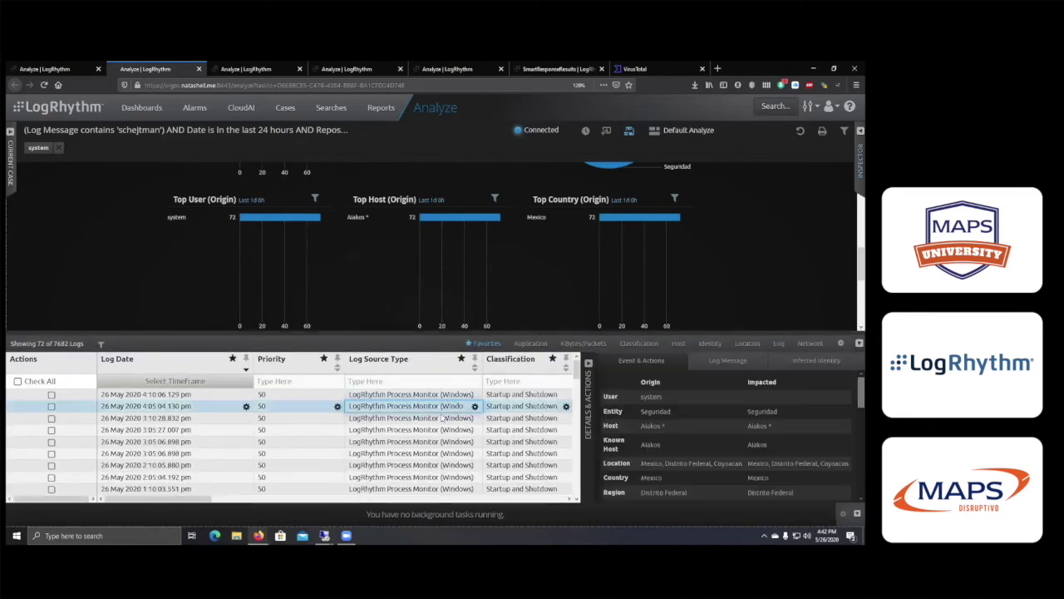
{"action": "left_click", "coordinate": [744, 361]}
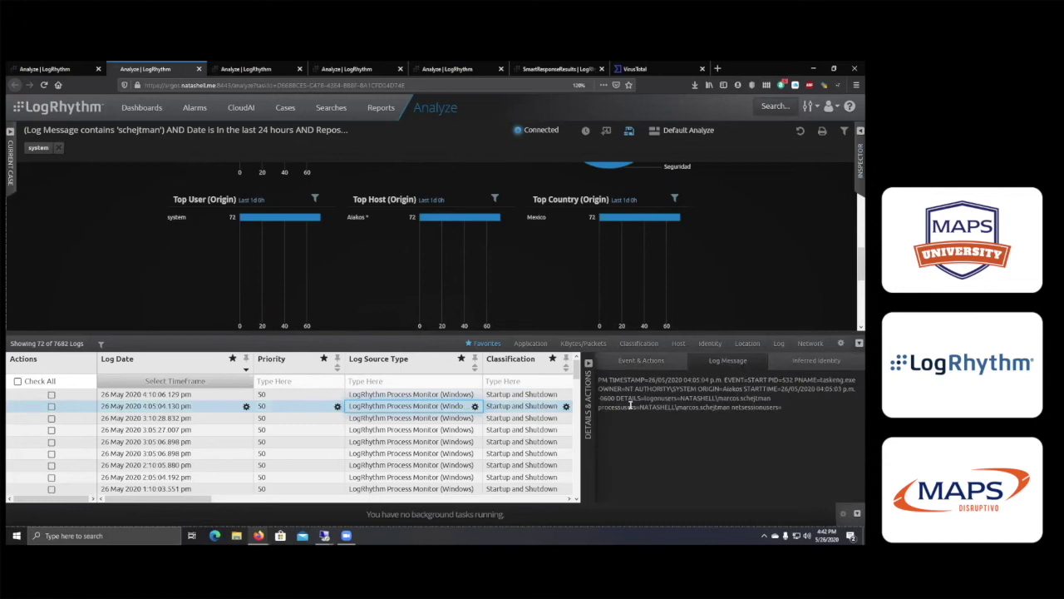
{"action": "left_click_drag", "start_coordinate": [630, 402], "coordinate": [748, 381]}
{"action": "triple_click", "coordinate": [724, 379]}
{"action": "left_click", "coordinate": [655, 415]}
{"action": "mouse_move", "coordinate": [635, 407]}
{"action": "left_mouse_down"}
{"action": "mouse_move", "coordinate": [722, 407]}
{"action": "mouse_move", "coordinate": [603, 399]}
{"action": "mouse_move", "coordinate": [647, 413]}
{"action": "mouse_move", "coordinate": [638, 413]}
{"action": "left_mouse_up"}
{"action": "left_click", "coordinate": [734, 408]}
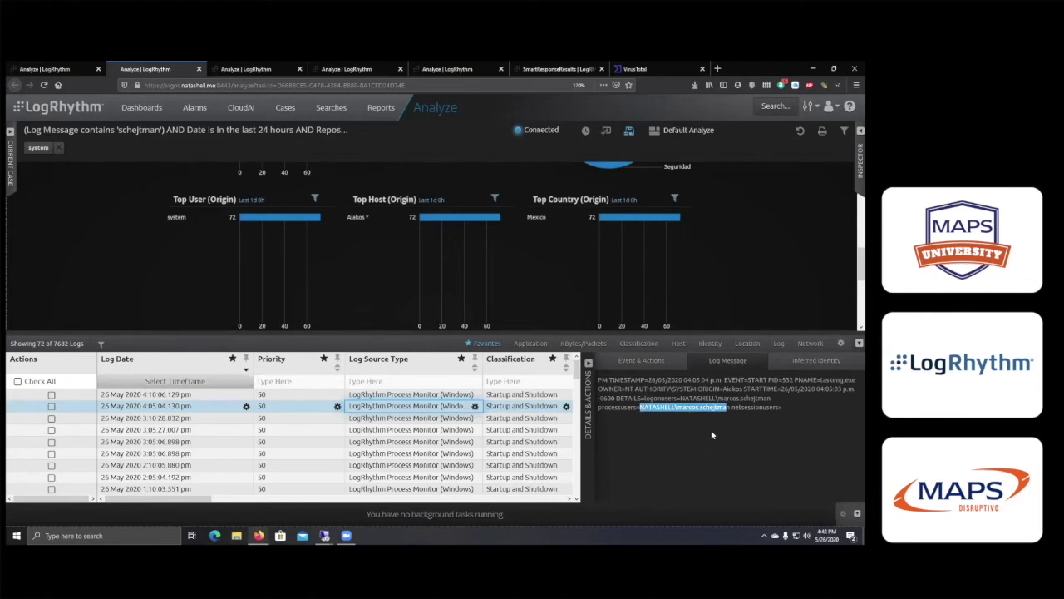
- Close the log list and return to the User (Origin or Impacted) analysis
{"action": "left_click_drag", "start_coordinate": [856, 335], "coordinate": [856, 338]}
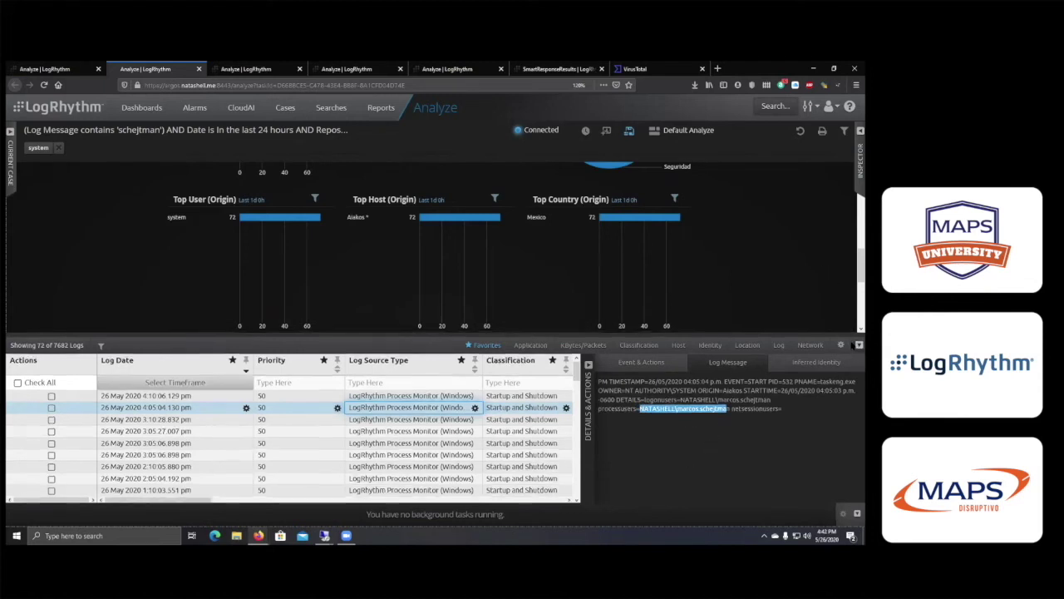
{"action": "left_click", "coordinate": [858, 342]}
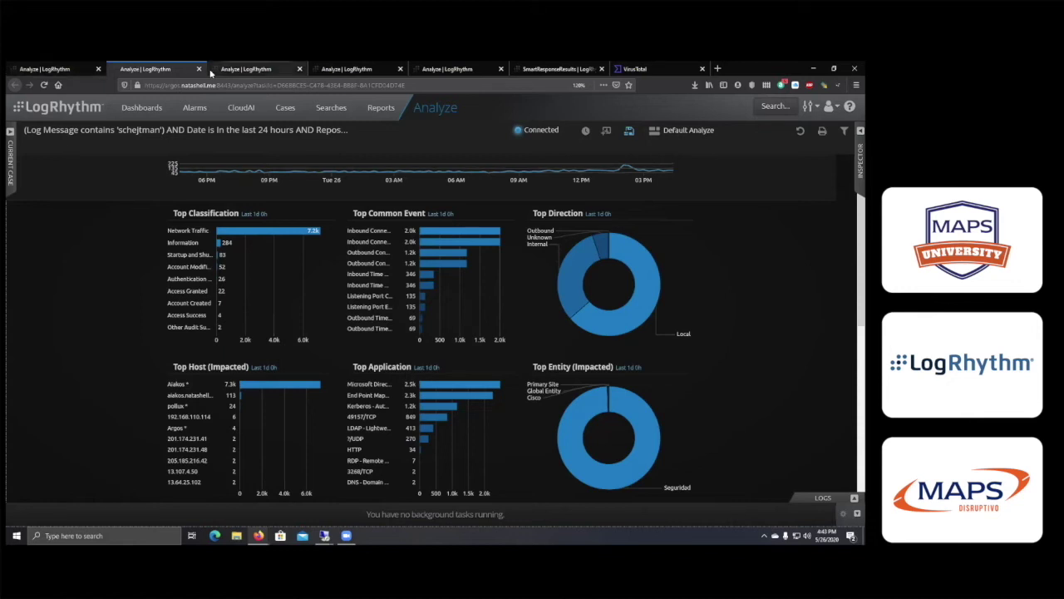
{"action": "left_click", "coordinate": [254, 72]}
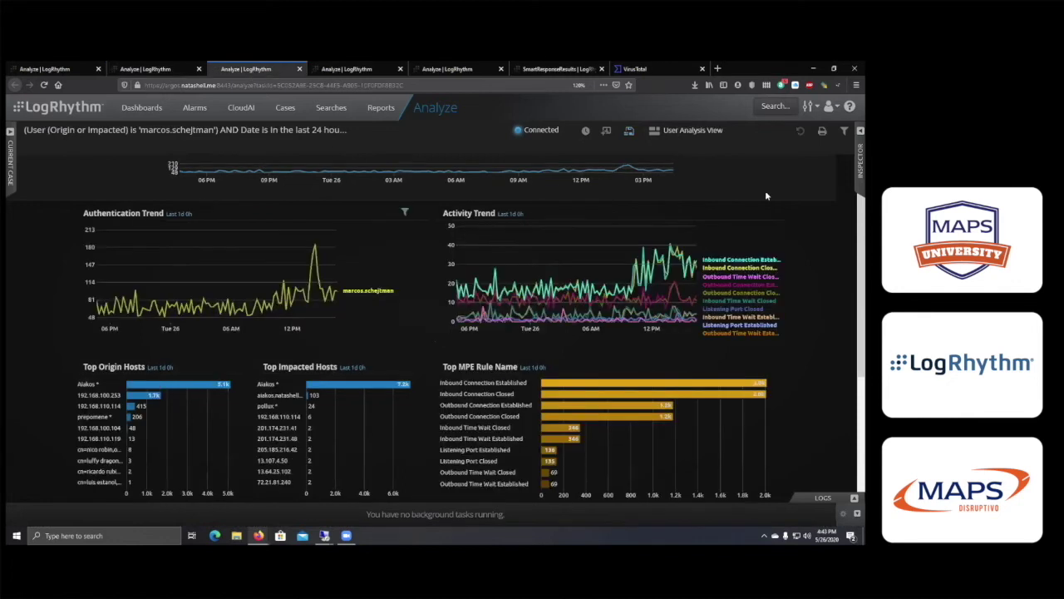
- Switch to the origin user's Sysmon view analysis and examine its process, host, hash and user widgets
{"action": "key", "text": "ctrl+Tab"}
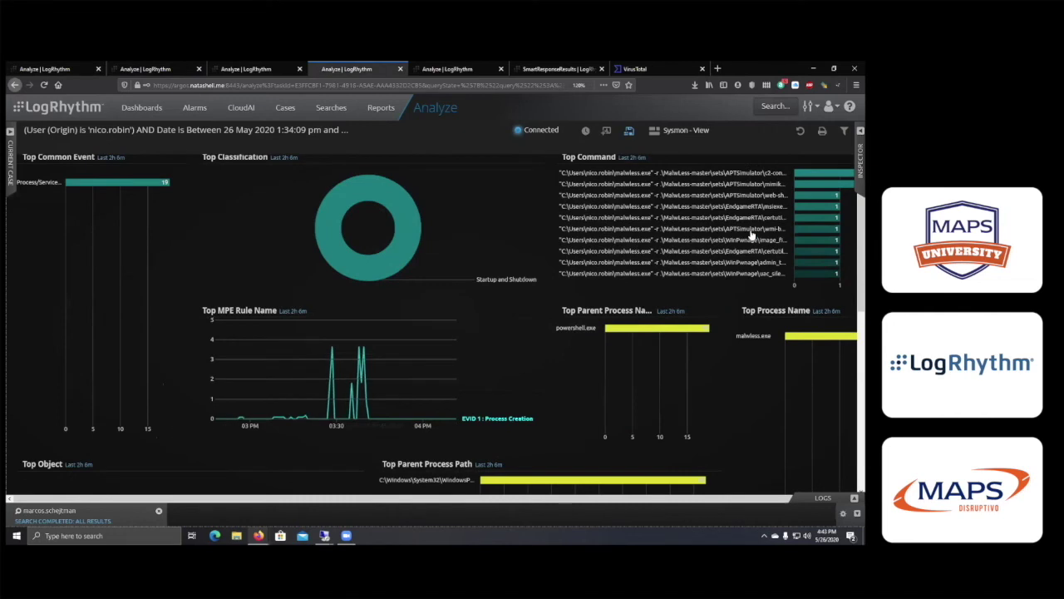
{"action": "scroll", "coordinate": [787, 230], "scroll_direction": "down", "scroll_amount": 5}
{"action": "scroll", "coordinate": [760, 177], "scroll_direction": "up", "scroll_amount": 2}
{"action": "scroll", "coordinate": [803, 230], "scroll_direction": "down", "scroll_amount": 3}
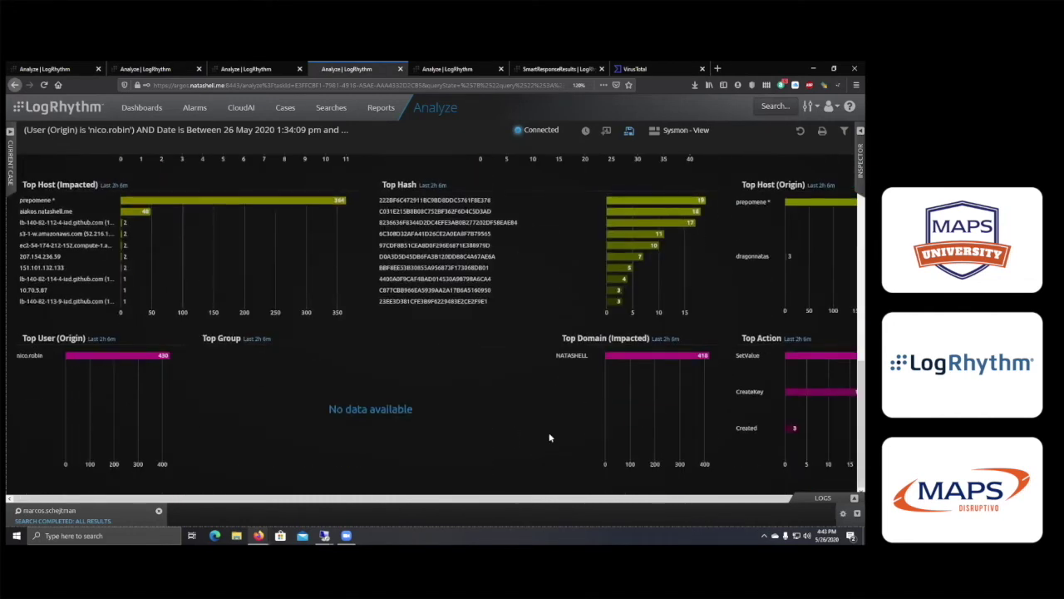
{"action": "scroll", "coordinate": [669, 502], "scroll_direction": "right", "scroll_amount": 1}
{"action": "scroll", "coordinate": [834, 221], "scroll_direction": "up", "scroll_amount": 3}
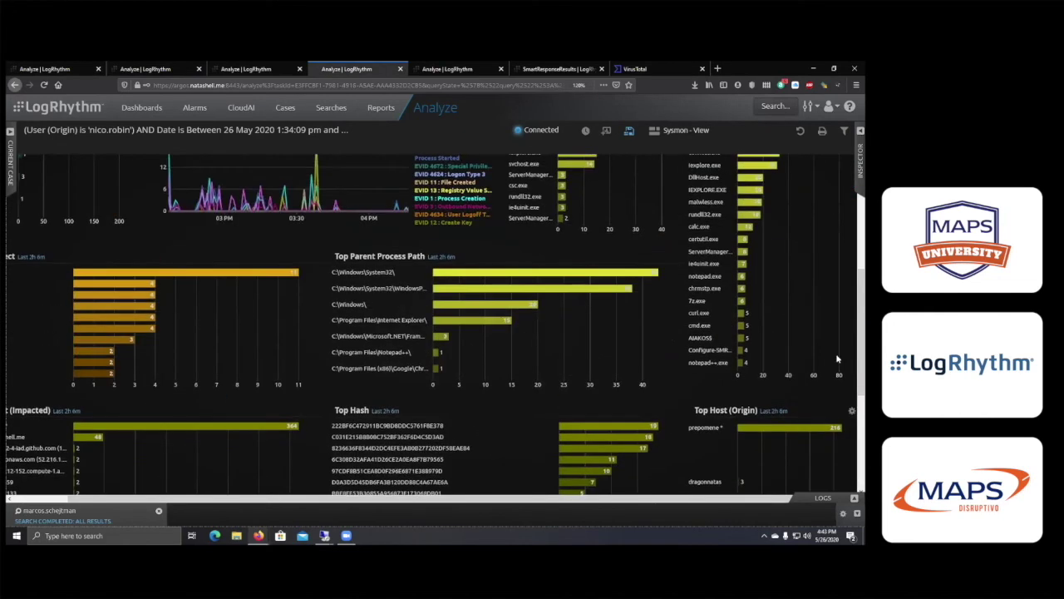
{"action": "scroll", "coordinate": [830, 309], "scroll_direction": "down", "scroll_amount": 5}
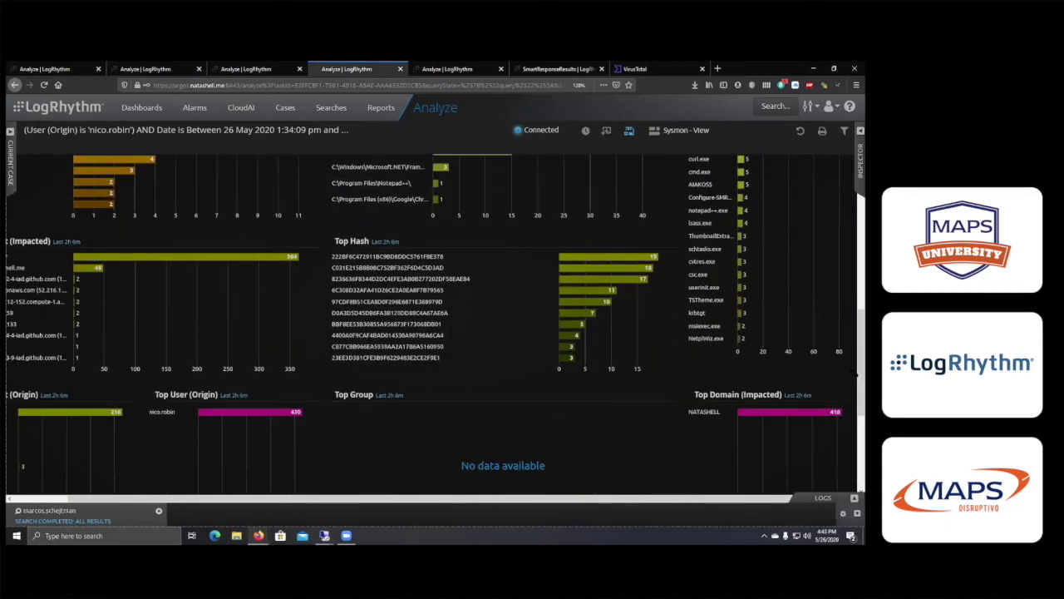
- Make the Top Process Name widget taller, set its order to Bottom and collapse the inspector
{"action": "left_click_drag", "start_coordinate": [851, 372], "coordinate": [855, 494]}
{"action": "scroll", "coordinate": [832, 299], "scroll_direction": "up", "scroll_amount": 3}
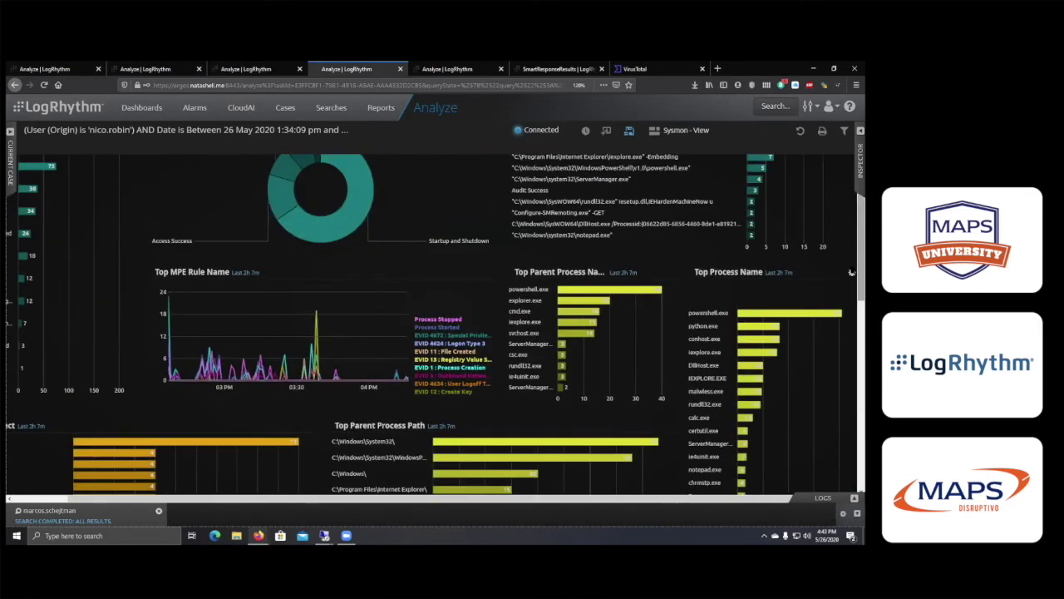
{"action": "left_click", "coordinate": [851, 274]}
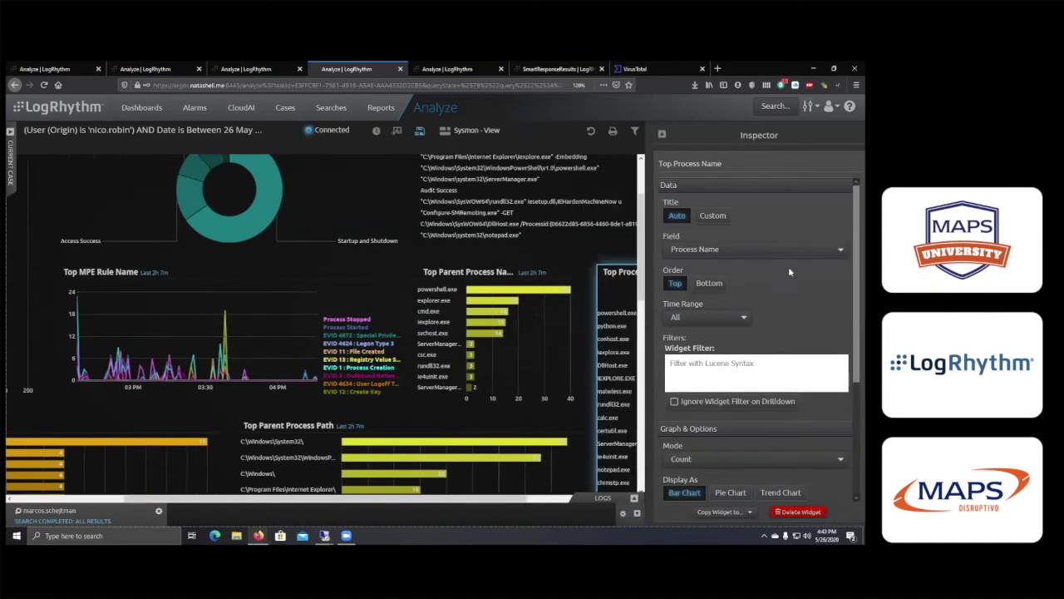
{"action": "scroll", "coordinate": [746, 253], "scroll_direction": "down", "scroll_amount": 3}
{"action": "scroll", "coordinate": [746, 253], "scroll_direction": "up", "scroll_amount": 3}
{"action": "left_click", "coordinate": [709, 282]}
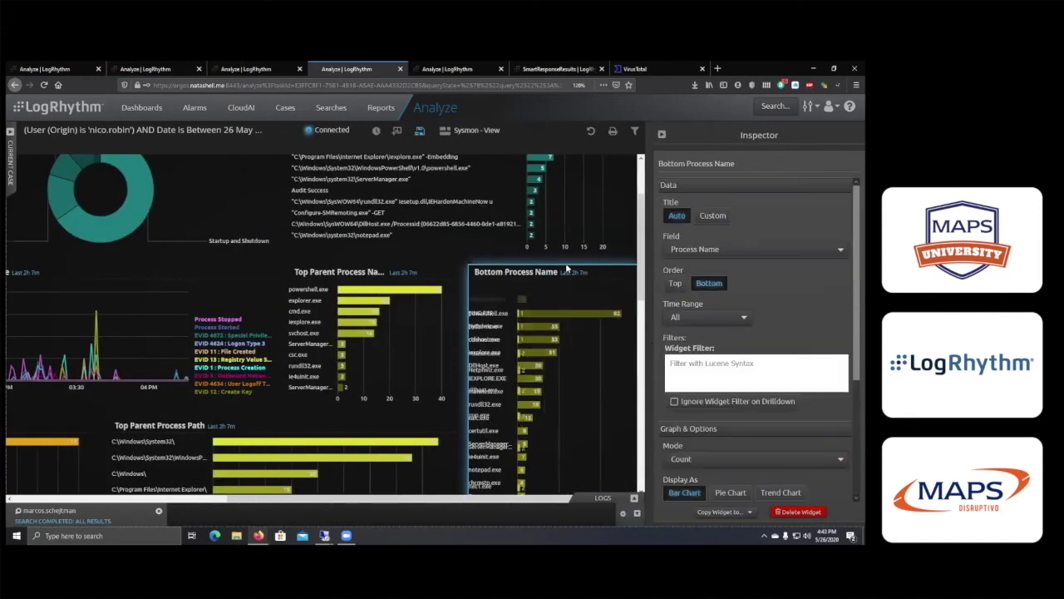
{"action": "scroll", "coordinate": [547, 324], "scroll_direction": "down", "scroll_amount": 1}
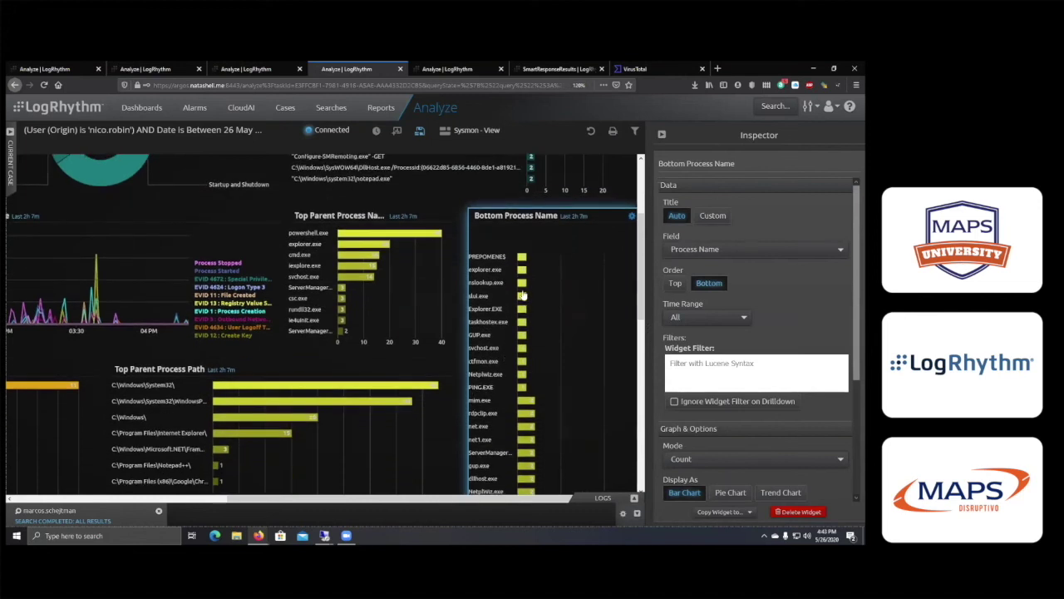
{"action": "left_click", "coordinate": [662, 134]}
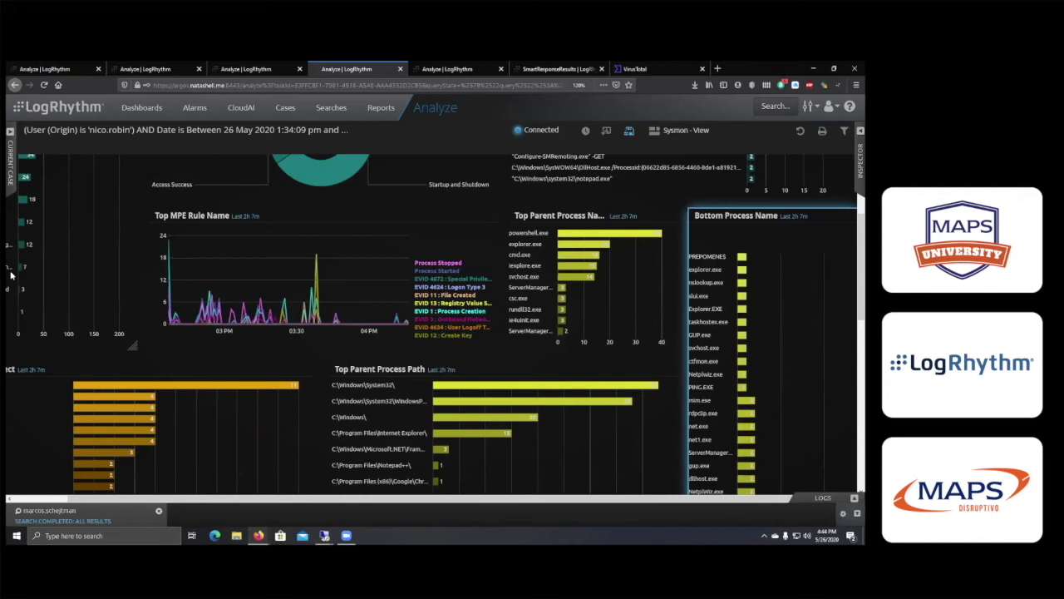
- Open the alarms overview, inspect the AIE: Demo: Abnormal Process Started alarm and highlight its process name in the event data
{"action": "left_click", "coordinate": [204, 109]}
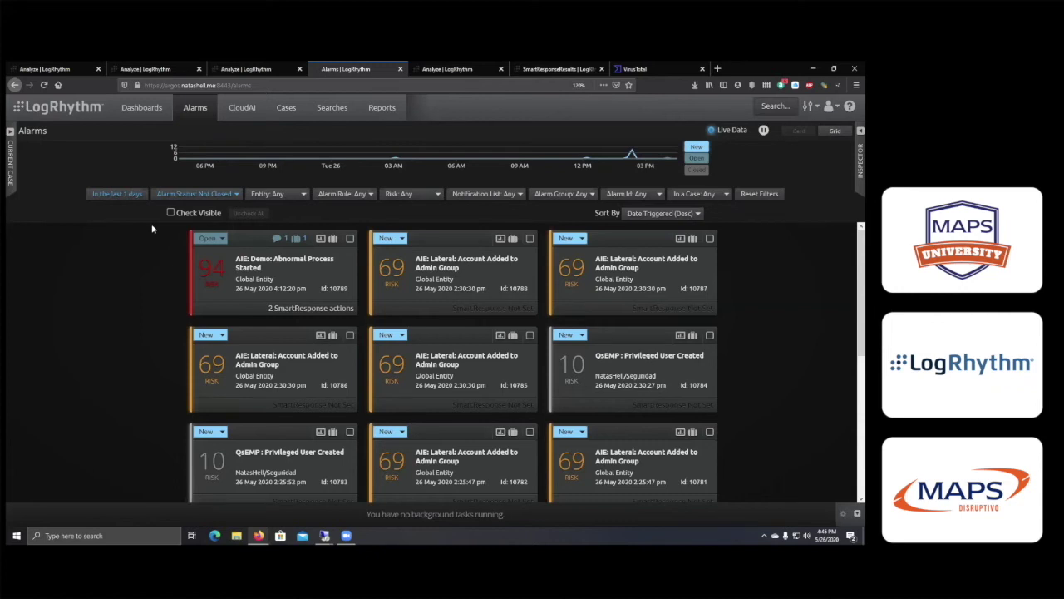
{"action": "left_click", "coordinate": [270, 265]}
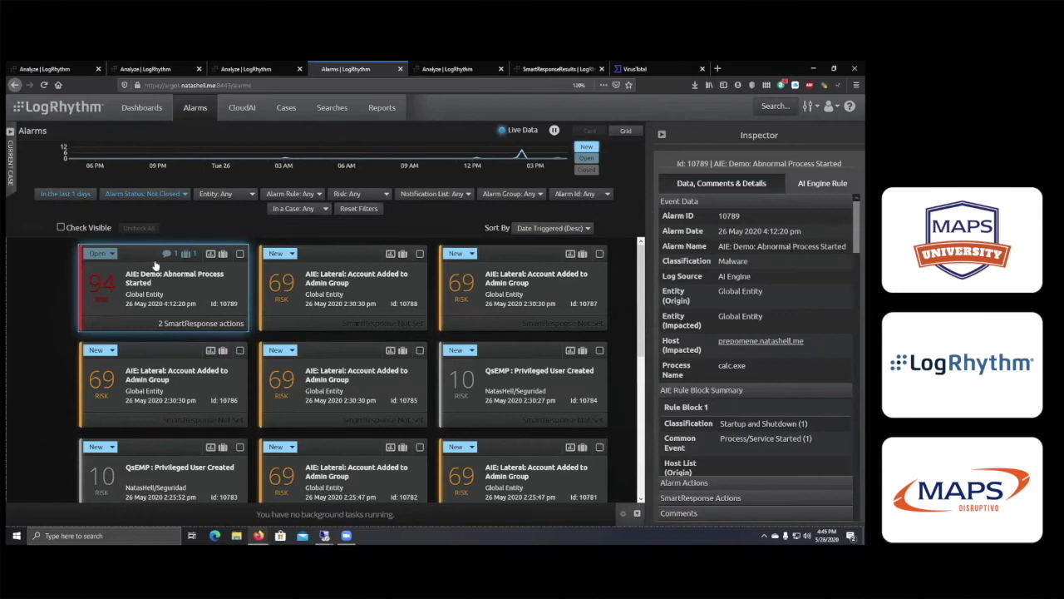
{"action": "left_click_drag", "start_coordinate": [138, 277], "coordinate": [200, 277]}
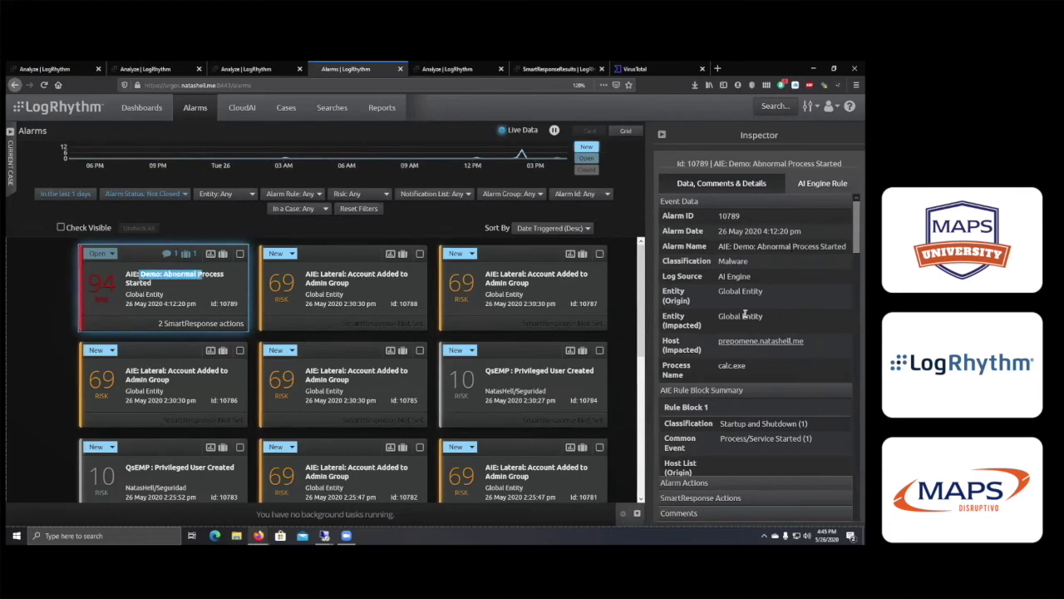
{"action": "scroll", "coordinate": [783, 303], "scroll_direction": "down", "scroll_amount": 2}
{"action": "left_click_drag", "start_coordinate": [805, 284], "coordinate": [681, 313]}
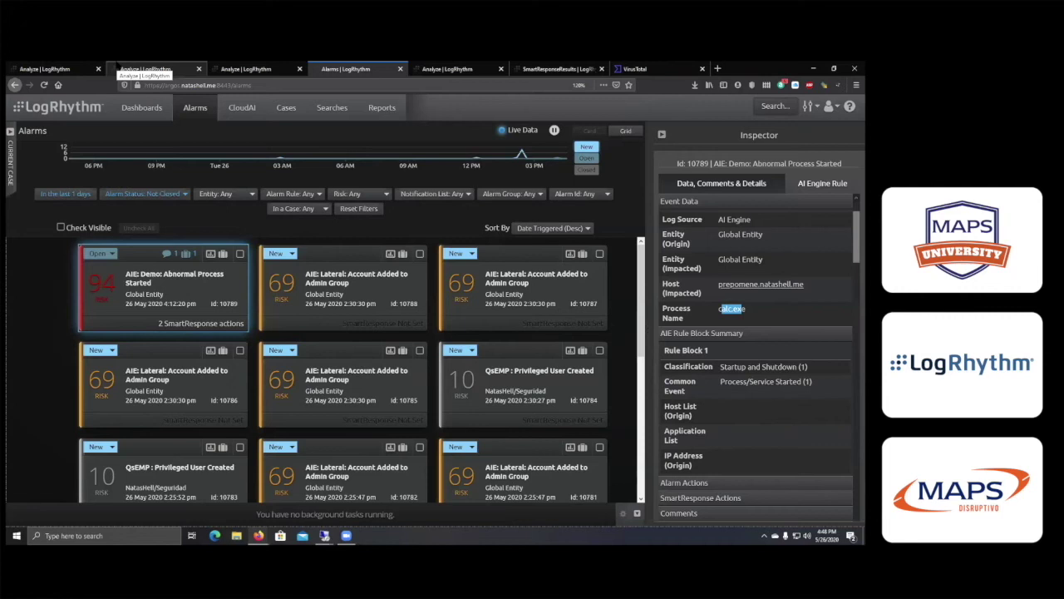
- Run the event search for the Abnormal Process Started alarm 10789 and highlight the origin user in its rule block summary
{"action": "left_click", "coordinate": [211, 255]}
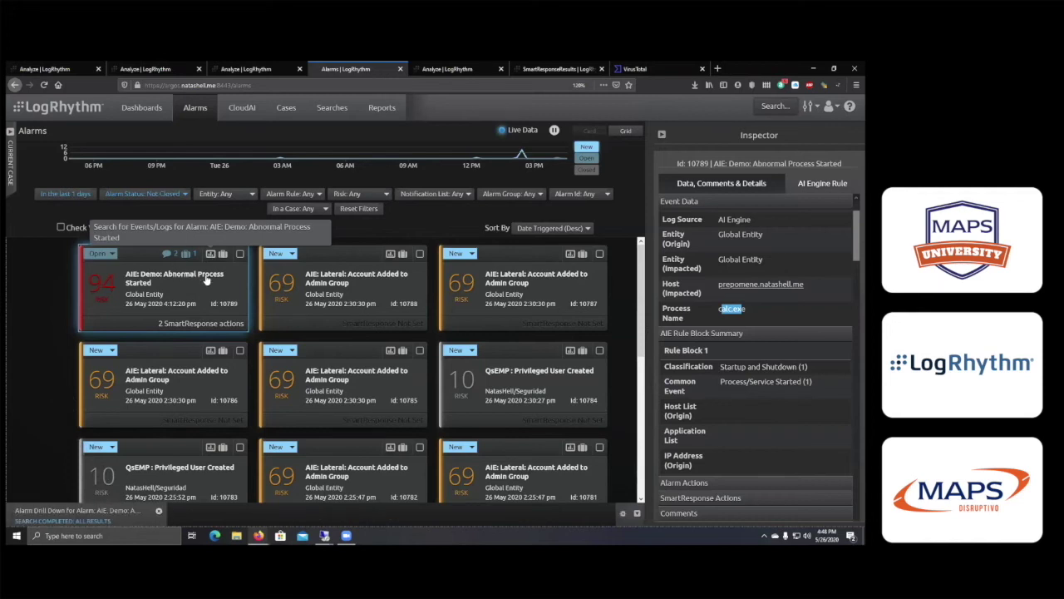
{"action": "scroll", "coordinate": [350, 260], "scroll_direction": "down", "scroll_amount": 2}
{"action": "scroll", "coordinate": [349, 260], "scroll_direction": "up", "scroll_amount": 2}
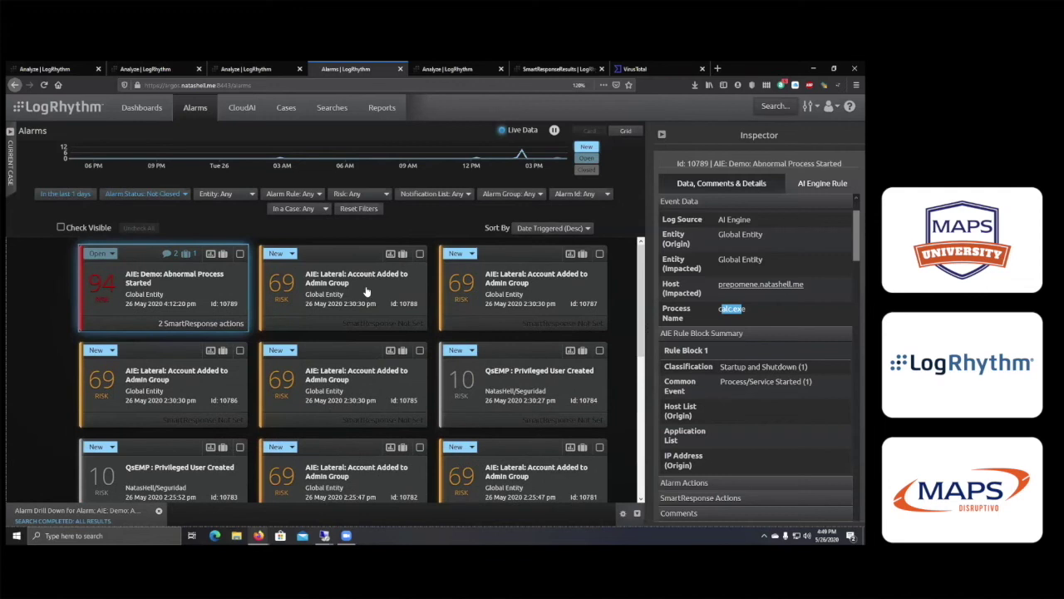
{"action": "scroll", "coordinate": [755, 411], "scroll_direction": "up", "scroll_amount": 2}
{"action": "scroll", "coordinate": [756, 416], "scroll_direction": "down", "scroll_amount": 3}
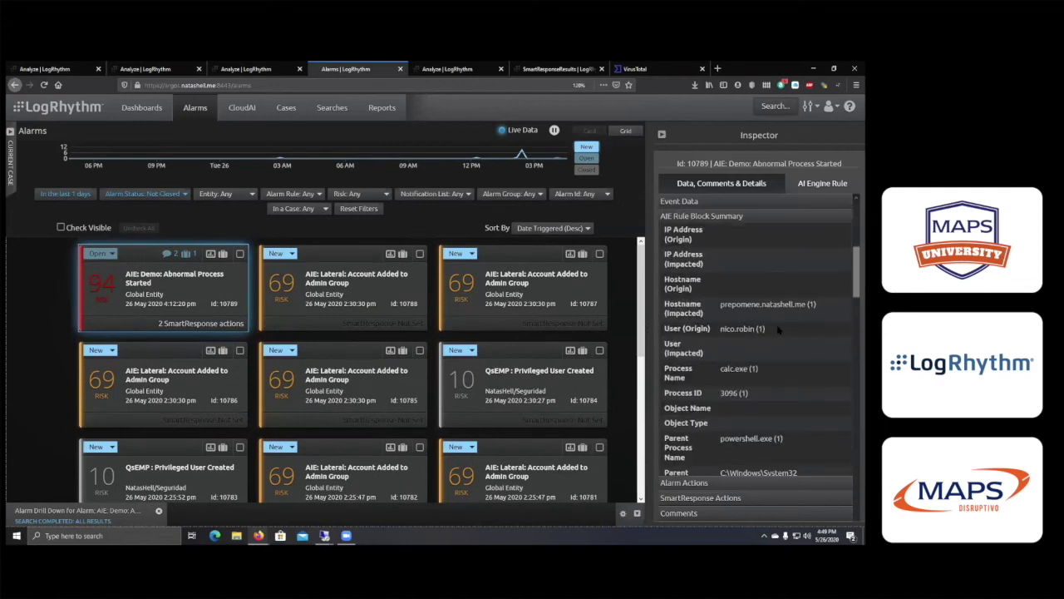
{"action": "left_click_drag", "start_coordinate": [725, 328], "coordinate": [763, 328]}
- Inspect the Account Added to Admin Group alarm 10788 and highlight its impacted user
{"action": "left_click", "coordinate": [360, 284]}
{"action": "left_click_drag", "start_coordinate": [738, 247], "coordinate": [780, 256]}
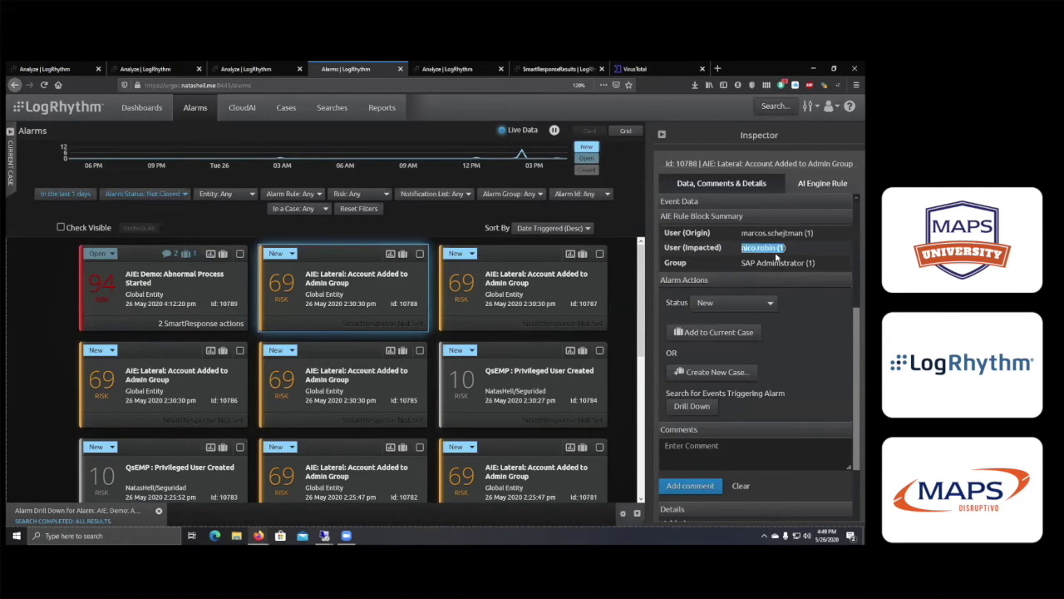
{"action": "left_click", "coordinate": [722, 262]}
- Inspect the Account Added to Admin Group alarm 10787, checking its impacted user and highlighting its group value
{"action": "left_click", "coordinate": [551, 285]}
{"action": "left_click_drag", "start_coordinate": [750, 249], "coordinate": [787, 249]}
{"action": "left_click_drag", "start_coordinate": [744, 263], "coordinate": [762, 263]}
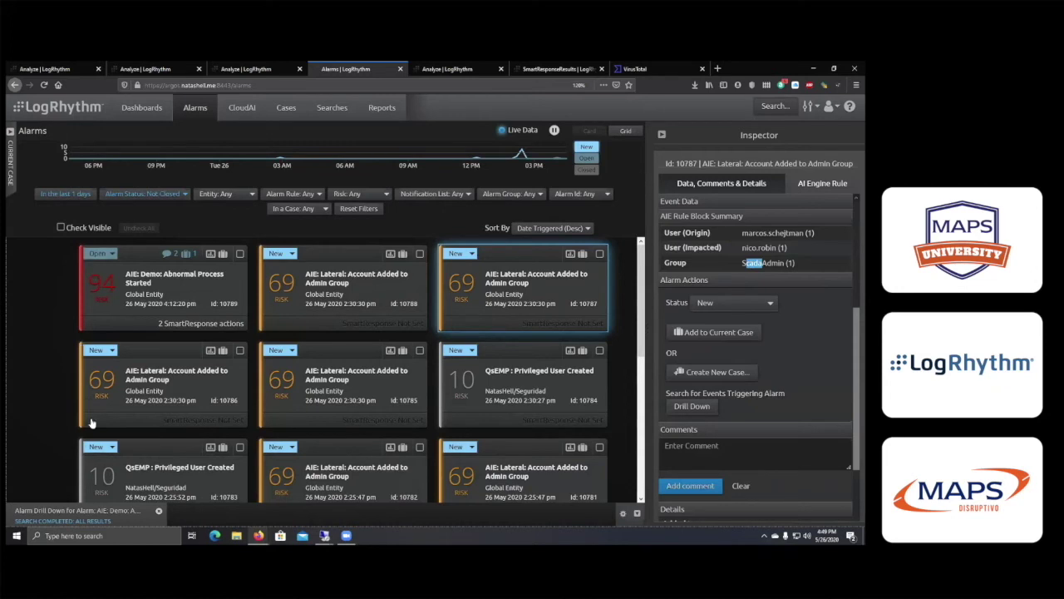
- Open the completed drill-down results for the Abnormal Process Started alarm and collapse the inspector
{"action": "left_click", "coordinate": [92, 522]}
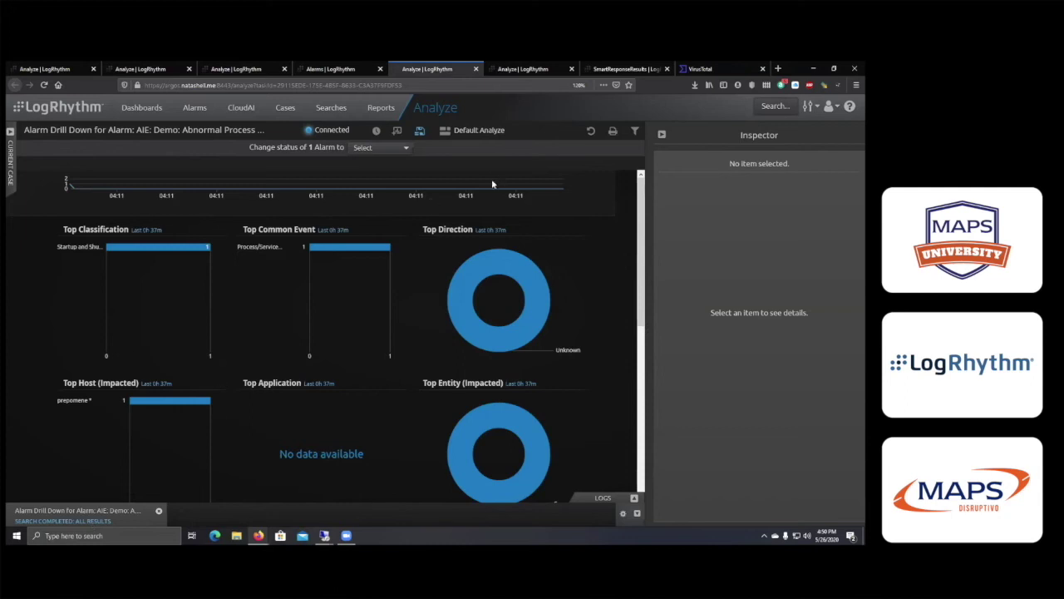
{"action": "left_click", "coordinate": [661, 134]}
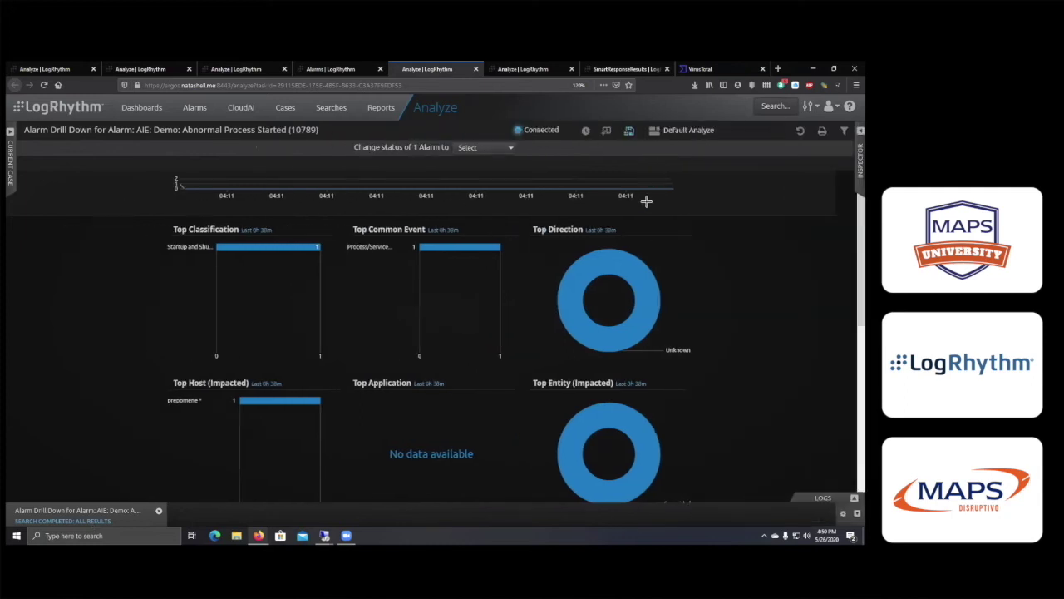